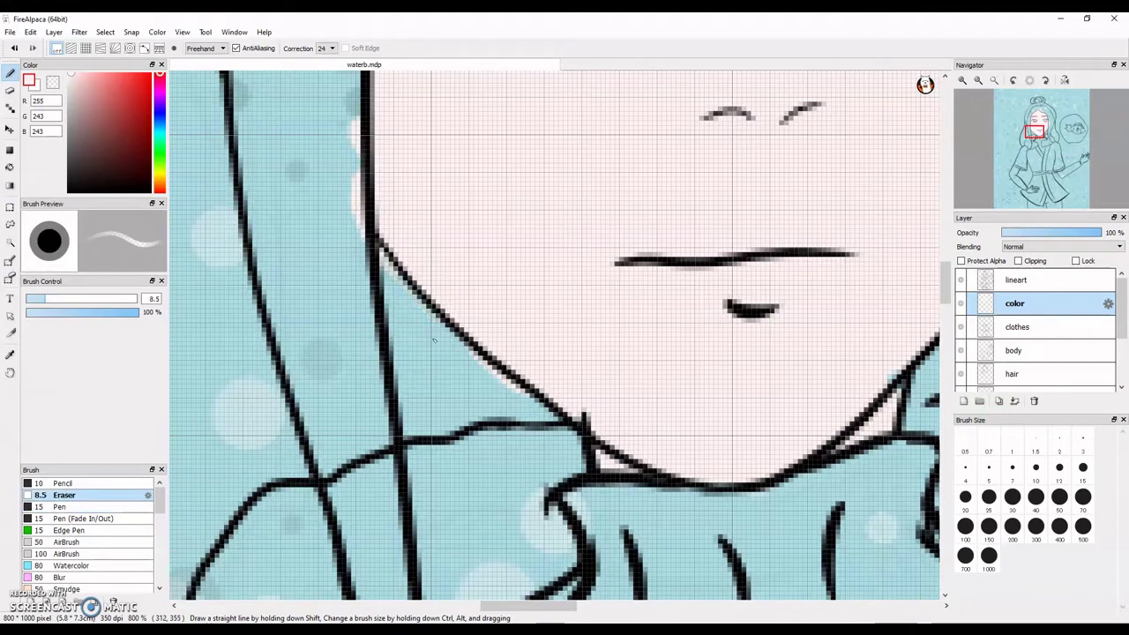
Erase the skin-colour overspill outside the jawline on the color layer
drag(475, 354, 522, 393)
scroll(436, 247, down, 9)
scroll(494, 365, up, 2)
Fill both hands with the pale skin colour (RGB 255, 243, 243) using the 15 px Pen
click(71, 506)
scroll(542, 199, up, 3)
mouse_move(520, 344)
mouse_down()
mouse_move(506, 385)
mouse_move(499, 323)
mouse_up()
drag(513, 390, 561, 355)
scroll(489, 315, down, 5)
scroll(344, 409, up, 8)
mouse_move(339, 415)
mouse_down()
mouse_move(373, 386)
mouse_move(379, 434)
mouse_up()
mouse_move(379, 357)
mouse_down()
mouse_move(487, 255)
mouse_move(423, 445)
mouse_move(586, 295)
mouse_move(671, 344)
mouse_move(533, 353)
mouse_move(556, 398)
mouse_move(640, 392)
mouse_move(610, 434)
mouse_up()
scroll(600, 423, down, 2)
click(70, 494)
scroll(599, 278, down, 3)
scroll(558, 265, down, 4)
scroll(608, 108, up, 4)
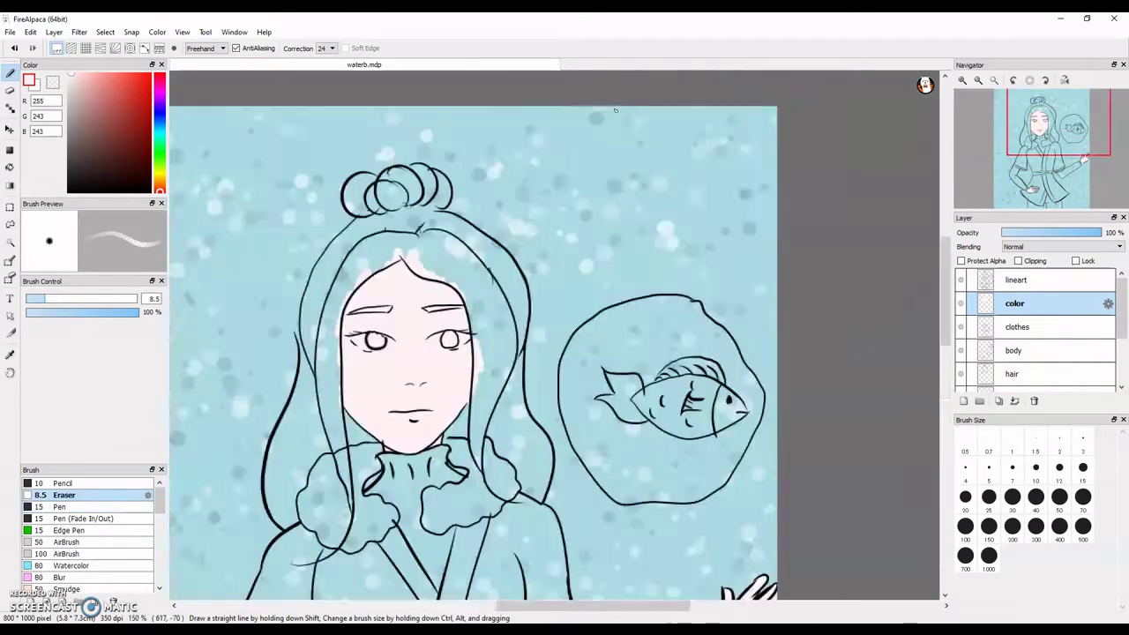
Choose a pale blonde (RGB 246, 233, 178) and paint the bun and the hair over the crown with the 15 px Pen
scroll(553, 199, down, 2)
click(159, 177)
click(90, 77)
scroll(343, 190, up, 1)
click(53, 507)
mouse_move(596, 245)
mouse_down()
mouse_move(567, 237)
mouse_move(522, 249)
mouse_up()
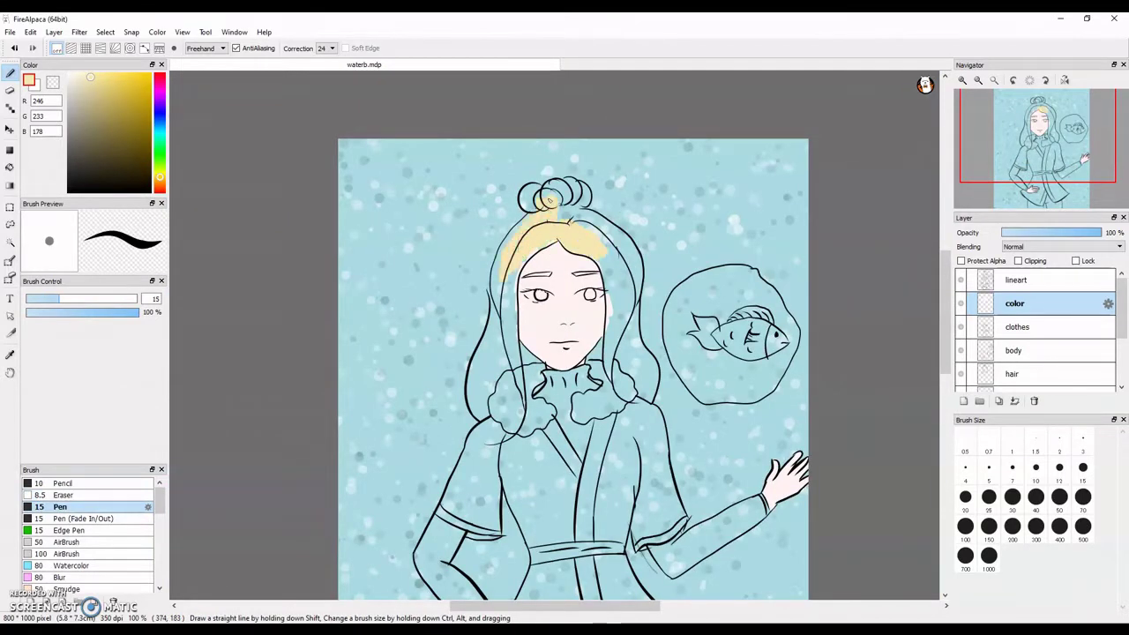
mouse_move(551, 190)
mouse_down()
mouse_move(642, 277)
mouse_move(569, 200)
mouse_move(621, 214)
mouse_move(626, 189)
mouse_move(664, 172)
mouse_move(635, 194)
mouse_move(707, 232)
mouse_move(698, 255)
mouse_move(712, 331)
mouse_move(751, 284)
mouse_move(738, 251)
mouse_move(773, 307)
mouse_move(775, 296)
mouse_move(807, 397)
mouse_move(766, 342)
mouse_move(745, 349)
mouse_move(768, 474)
mouse_move(690, 336)
mouse_move(710, 336)
mouse_move(687, 345)
mouse_move(712, 498)
mouse_move(697, 597)
mouse_move(775, 483)
mouse_up()
scroll(560, 222, up, 3)
key(ctrl+z)
Erase the stray tick at the hair parting on the lineart layer, and return to the color layer
click(1037, 278)
key(e)
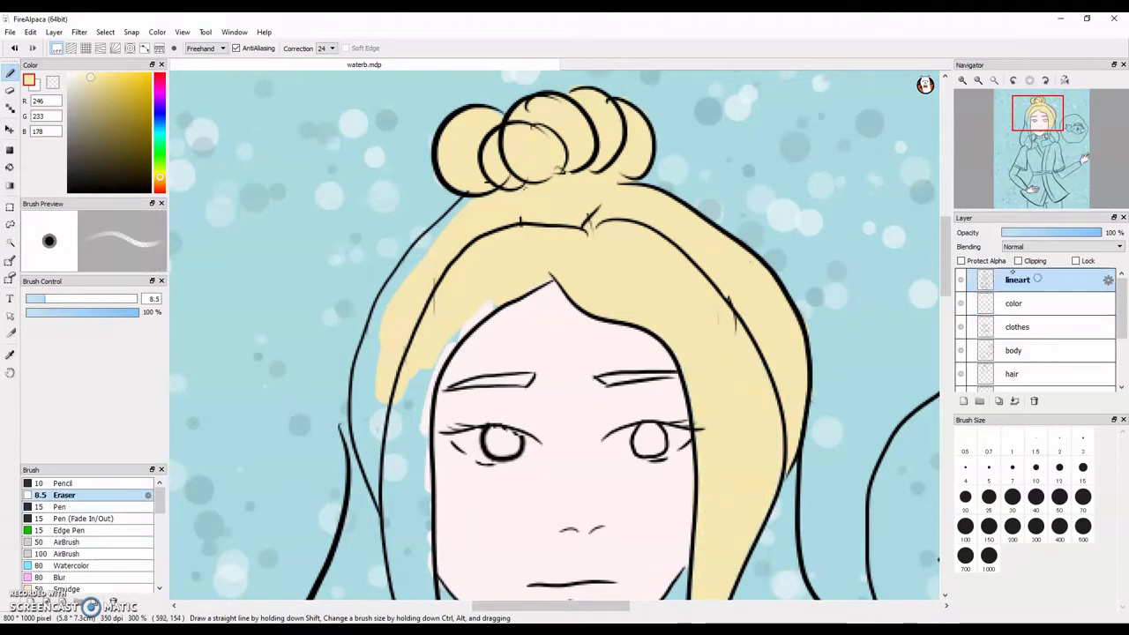
drag(589, 219, 596, 210)
click(1014, 302)
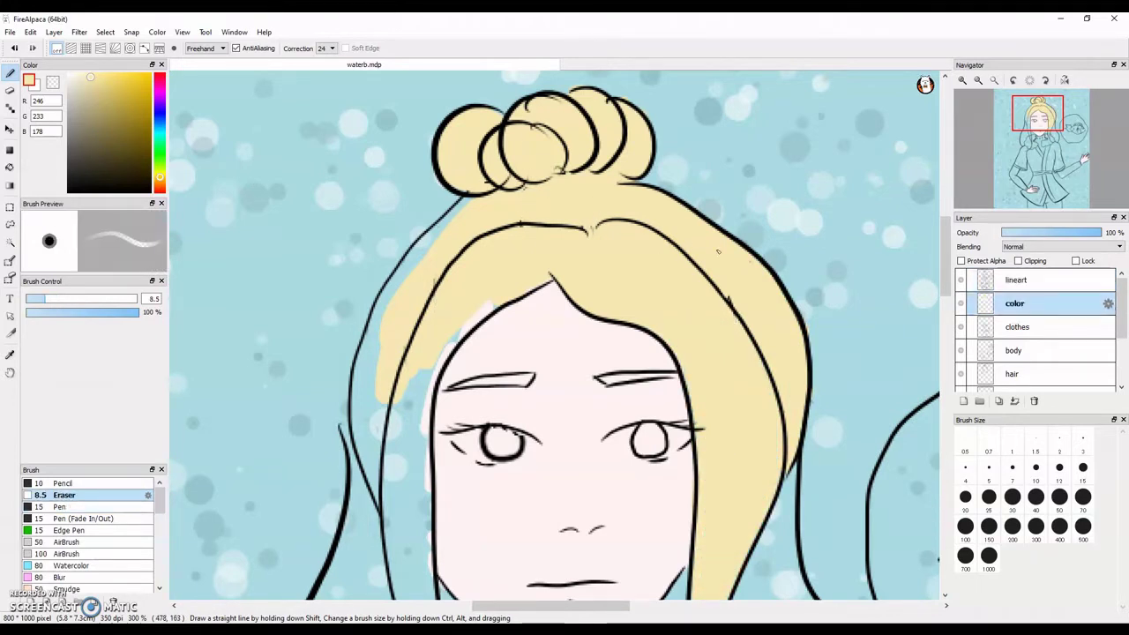
Fill the unpainted hair beside the face and the long front lock with blonde
key(e)
mouse_move(454, 204)
mouse_down()
mouse_move(382, 314)
mouse_move(400, 403)
mouse_move(357, 395)
mouse_move(372, 479)
mouse_up()
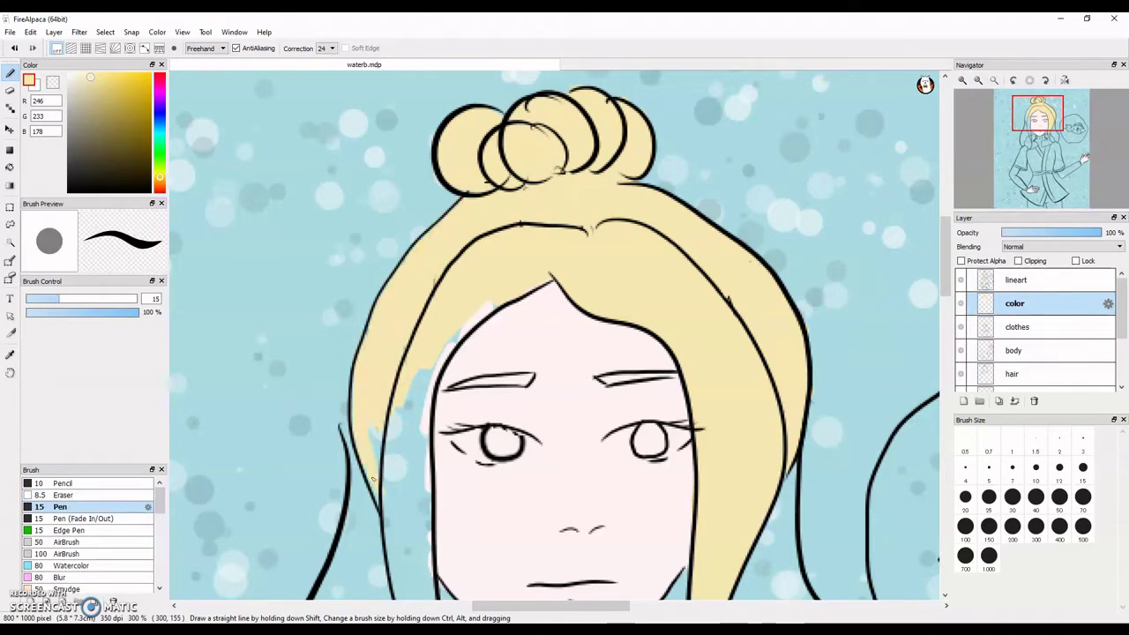
mouse_move(451, 335)
mouse_down()
mouse_move(393, 455)
mouse_move(421, 418)
mouse_move(405, 554)
mouse_move(357, 473)
mouse_up()
mouse_move(433, 513)
mouse_down()
mouse_move(406, 186)
mouse_move(395, 328)
mouse_move(406, 266)
mouse_up()
drag(422, 405, 426, 449)
Erase the collar outline crossing the long front lock on the lineart layer, and return to the color layer
click(82, 495)
click(1016, 281)
drag(395, 340, 405, 339)
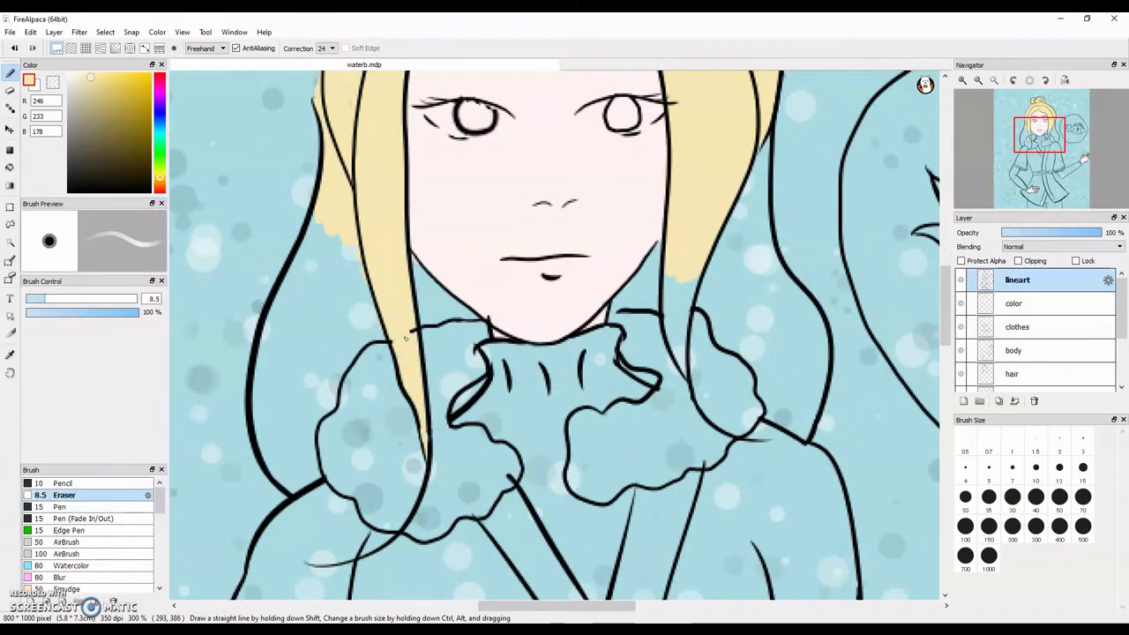
key(ctrl+Down)
Fill the lower hair on both sides of the face, down to the fur collar and shoulders, with blonde
key(e)
mouse_move(333, 216)
mouse_down()
mouse_move(284, 317)
mouse_move(261, 441)
mouse_move(300, 319)
mouse_move(346, 298)
mouse_move(357, 347)
mouse_move(304, 442)
mouse_up()
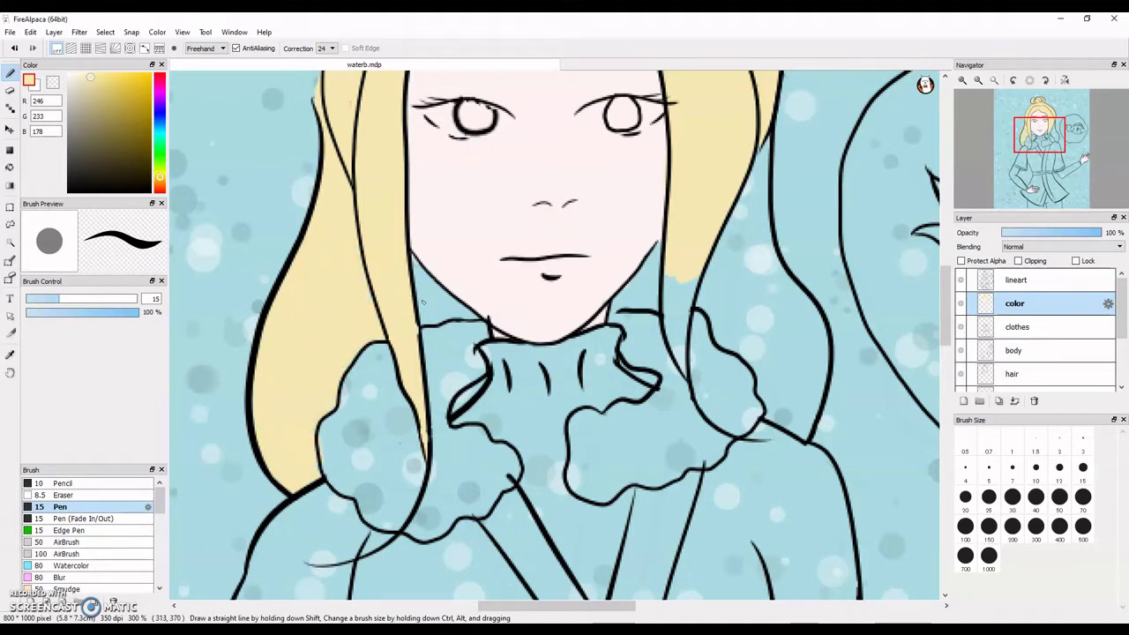
mouse_move(660, 265)
mouse_down()
mouse_move(678, 305)
mouse_move(675, 348)
mouse_up()
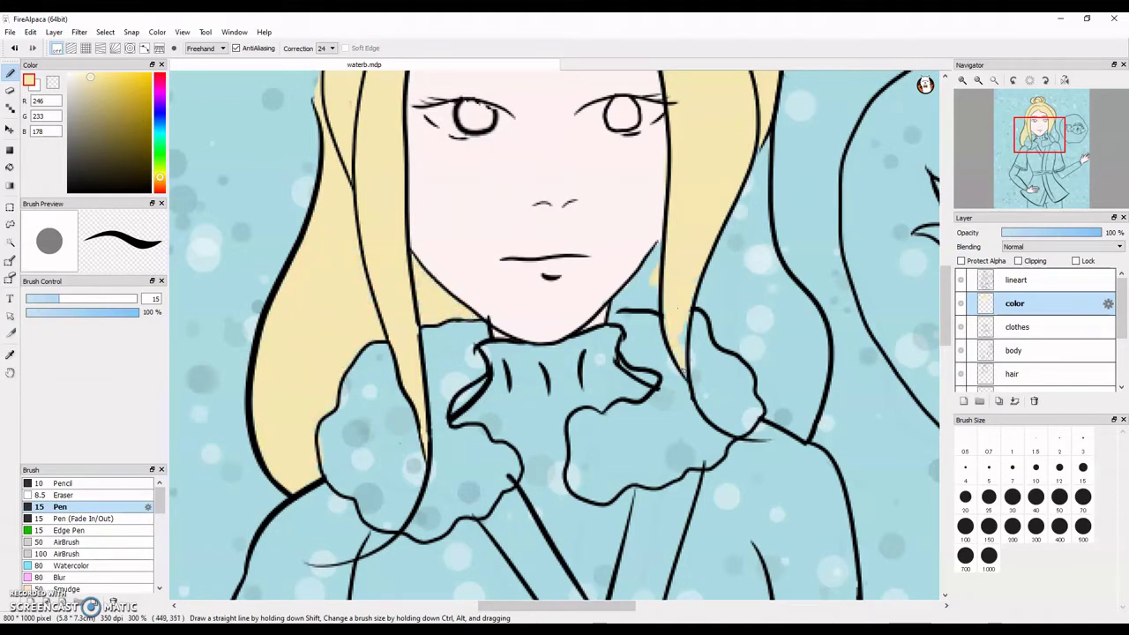
drag(649, 272, 622, 322)
mouse_move(756, 146)
mouse_down()
mouse_move(758, 210)
mouse_move(725, 300)
mouse_move(766, 228)
mouse_move(764, 303)
mouse_move(798, 436)
mouse_move(794, 341)
mouse_move(822, 340)
mouse_up()
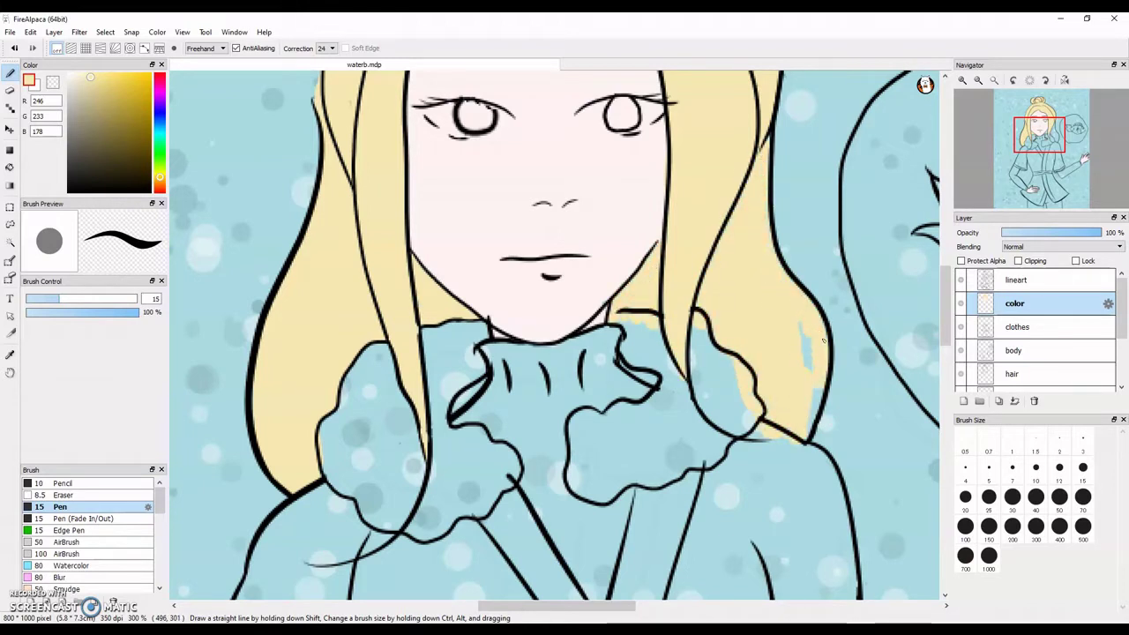
Touch up the edges of the face with the sampled skin colour and erase the overspill around them
click(93, 495)
right_click(640, 233)
click(60, 507)
drag(565, 221, 461, 437)
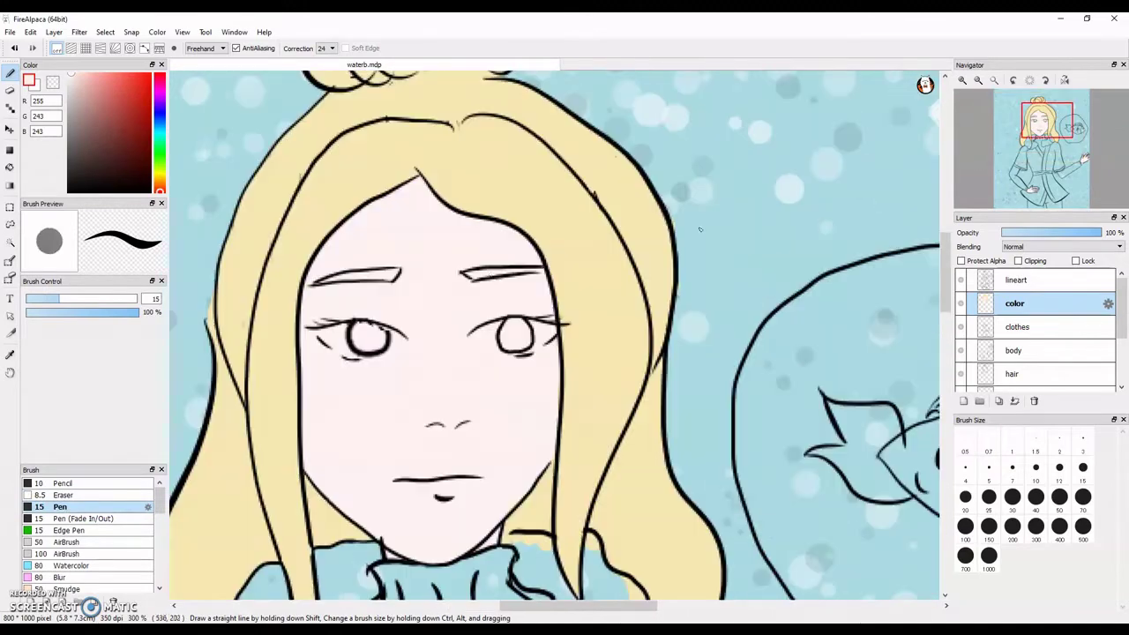
click(65, 494)
drag(363, 252, 486, 197)
Choose a greyish blue (RGB 110, 112, 139) and fill the first iris with the Pen
click(160, 115)
drag(96, 118, 89, 132)
click(62, 507)
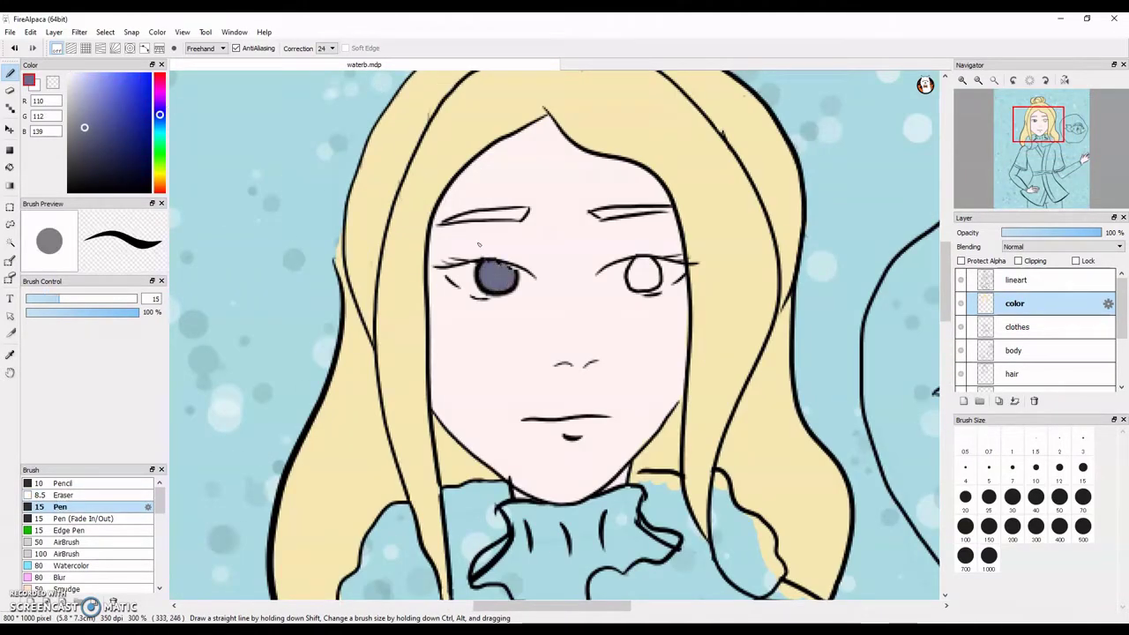
Set the eraser to 4.8 px, tidy the iris outline on lineart, and recolour the irises lighter blue (RGB 121, 125, 167) on the color layer
click(1016, 281)
click(65, 495)
click(37, 298)
key(ctrl+Down)
alt+click(499, 271)
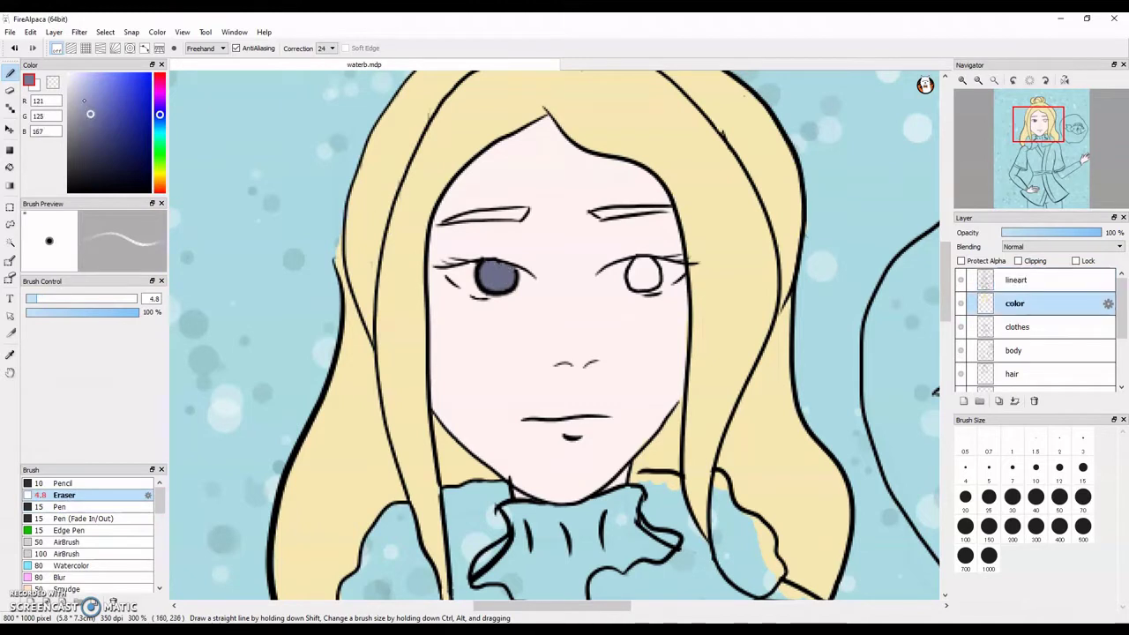
key(ctrl+z)
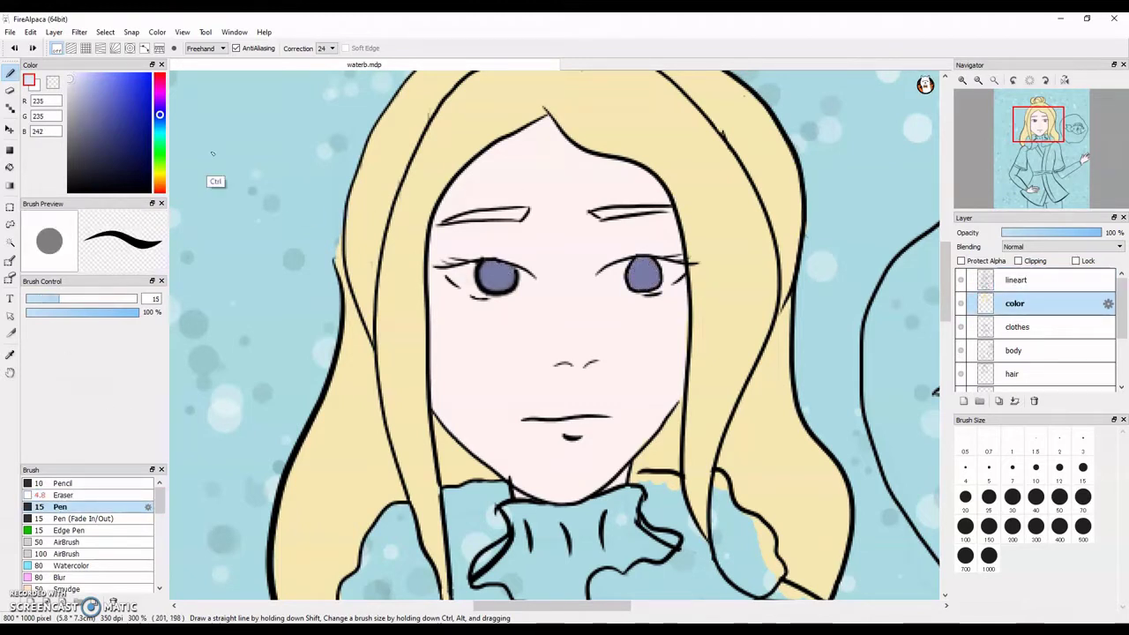
Paint the whites of both eyes pure white and fill the eyebrows with muted beige (RGB 232, 224, 190)
click(70, 78)
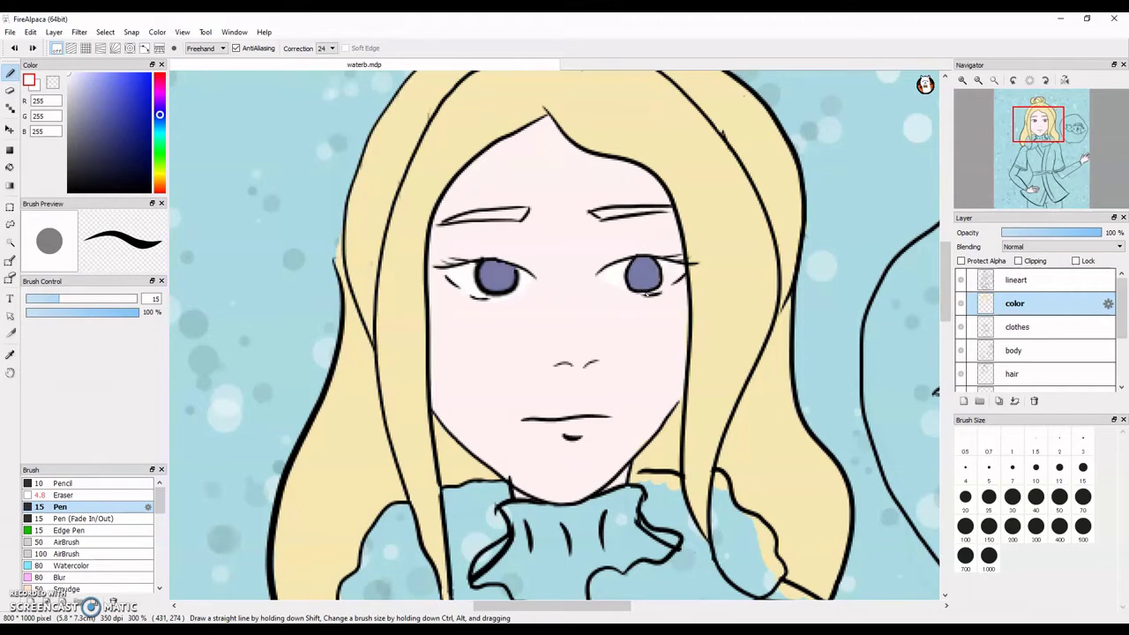
key(ctrl+z)
right_click(429, 147)
click(82, 83)
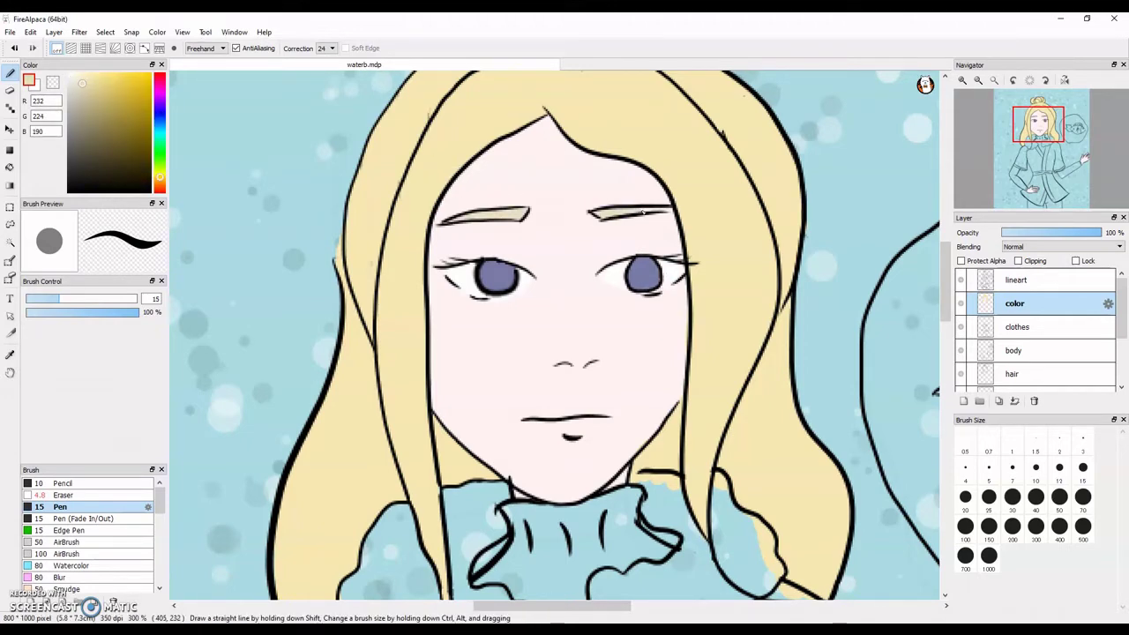
drag(644, 212, 666, 210)
Choose an off-white (RGB 249, 248, 246) and paint both halves of the fur collar
scroll(571, 194, down, 4)
scroll(608, 344, up, 2)
click(70, 76)
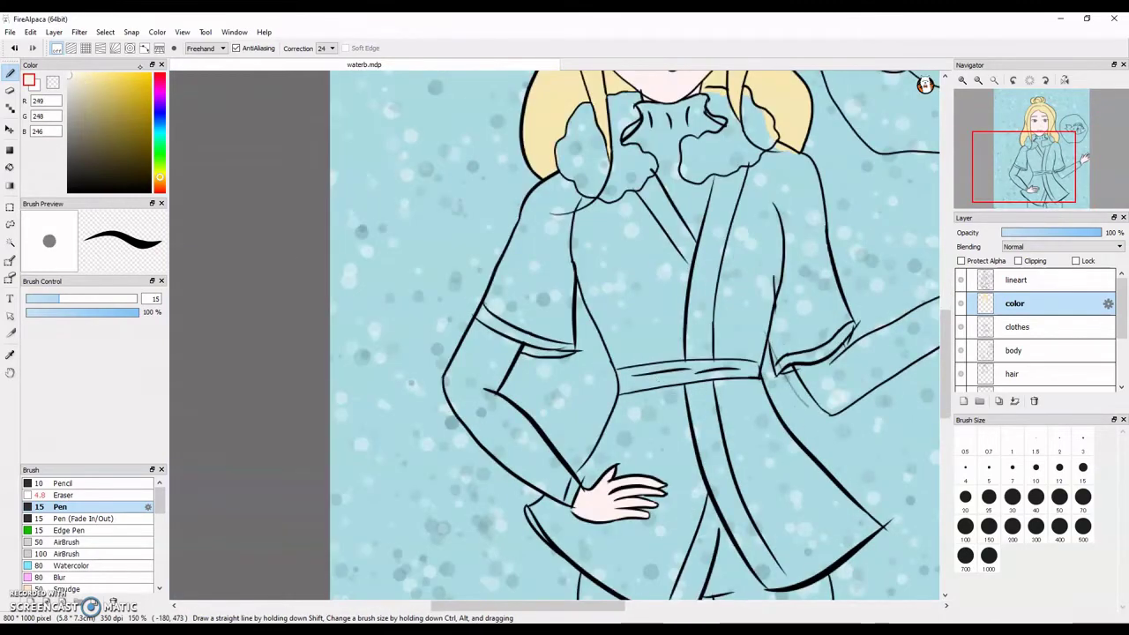
scroll(606, 82, up, 2)
mouse_move(546, 195)
mouse_down()
mouse_move(510, 224)
mouse_move(571, 136)
mouse_move(534, 274)
mouse_move(578, 307)
mouse_move(602, 286)
mouse_move(617, 319)
mouse_up()
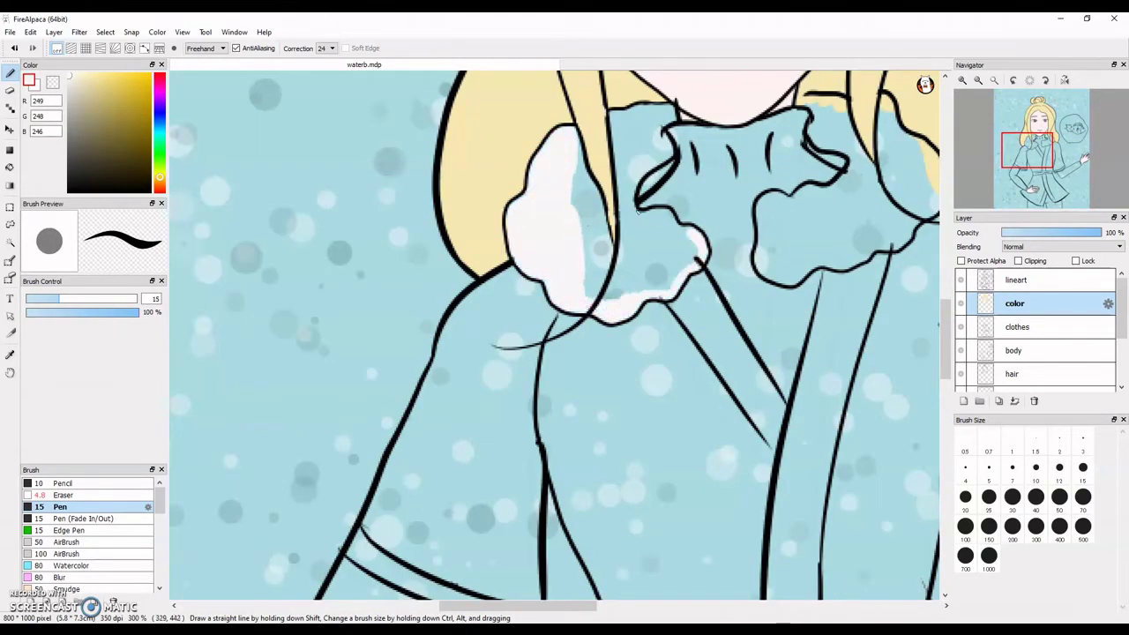
mouse_move(654, 173)
mouse_down()
mouse_move(640, 141)
mouse_move(615, 134)
mouse_move(663, 128)
mouse_move(653, 256)
mouse_move(684, 264)
mouse_move(623, 293)
mouse_move(621, 212)
mouse_move(586, 221)
mouse_move(579, 169)
mouse_move(605, 231)
mouse_move(541, 184)
mouse_move(691, 327)
mouse_up()
scroll(596, 205, down, 4)
scroll(652, 210, up, 6)
scroll(692, 326, down, 2)
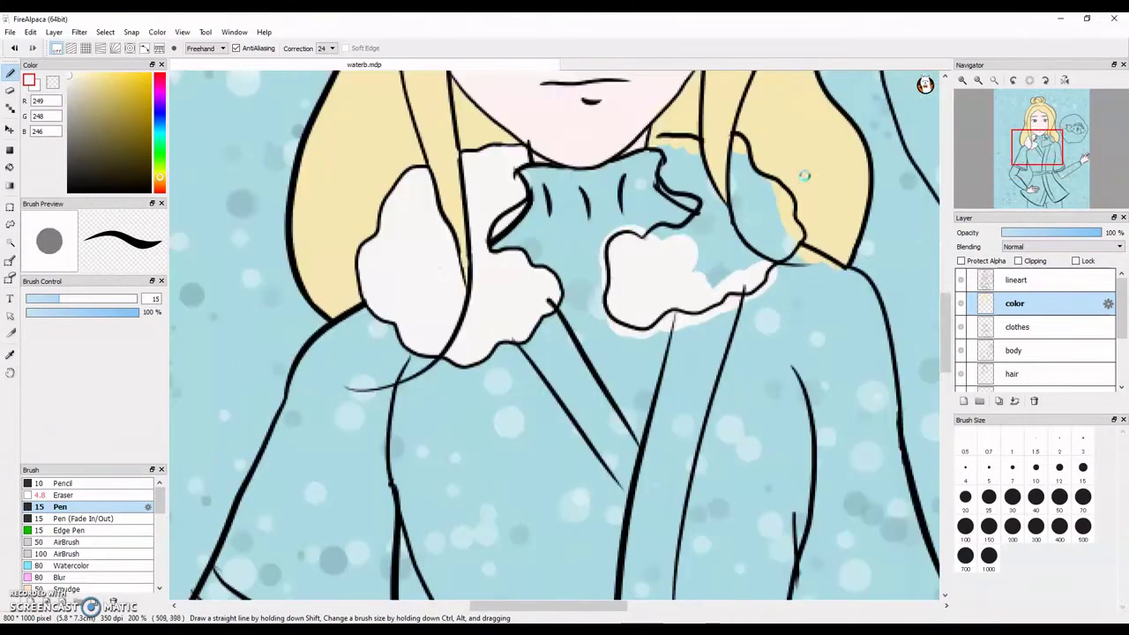
mouse_move(657, 229)
mouse_down()
mouse_move(791, 236)
mouse_move(785, 203)
mouse_move(739, 153)
mouse_move(741, 217)
mouse_move(745, 182)
mouse_move(674, 112)
mouse_move(677, 156)
mouse_move(714, 206)
mouse_up()
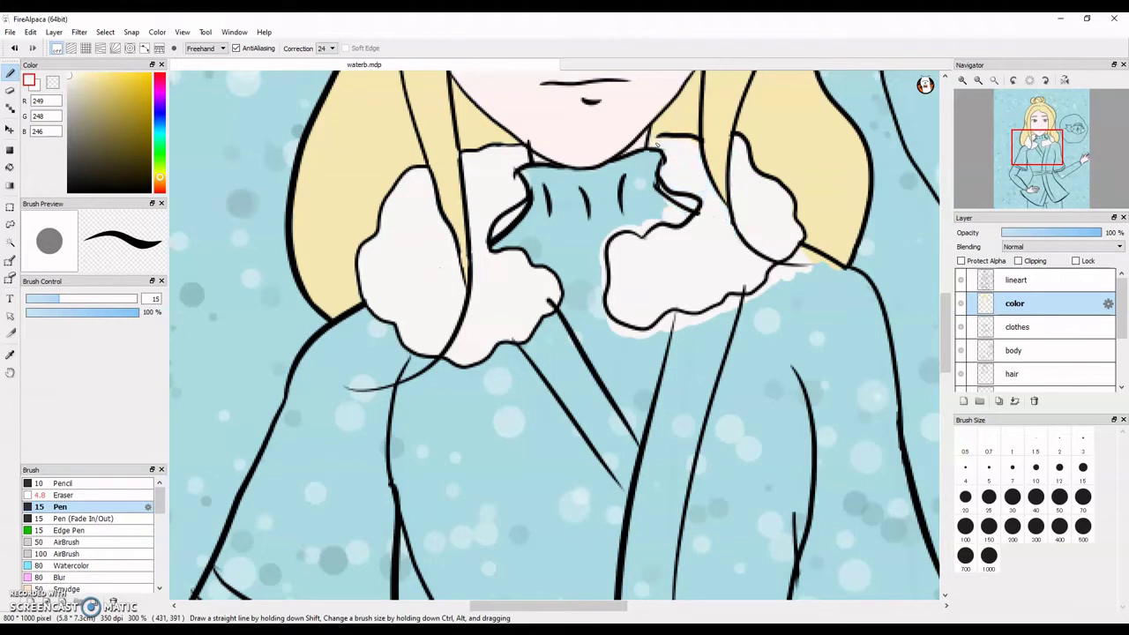
Paint the turtleneck and the chest opening below it grey (RGB 156, 155, 154), up to the fur collar's edges
alt+click(527, 168)
mouse_move(535, 179)
mouse_down()
mouse_move(533, 222)
mouse_move(510, 241)
mouse_up()
key(ctrl+z)
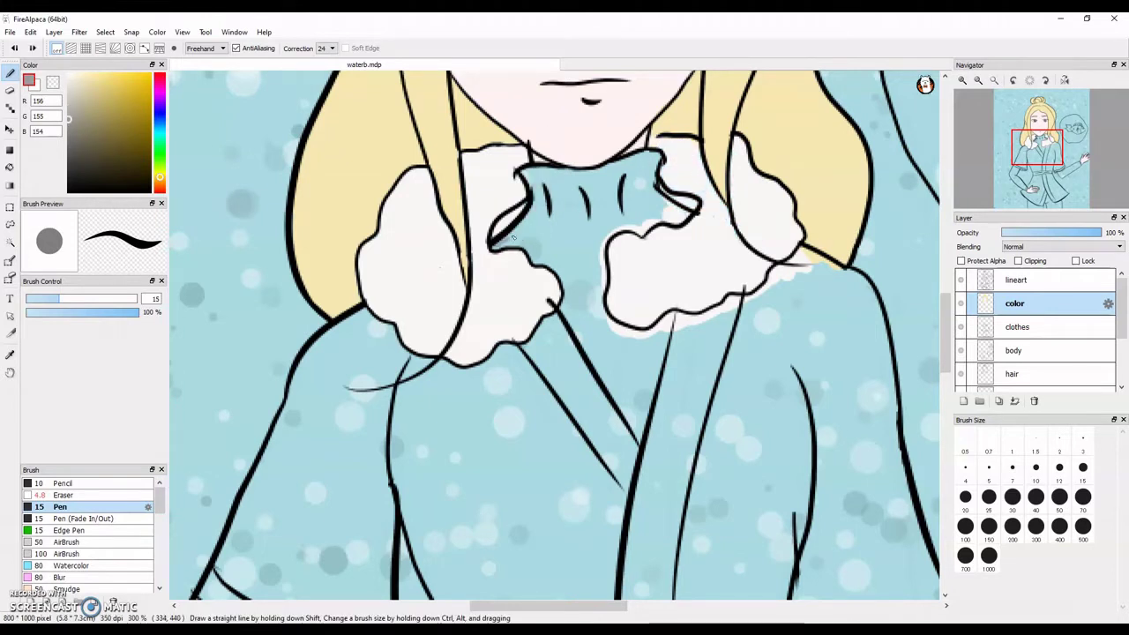
mouse_move(514, 173)
mouse_down()
mouse_move(556, 229)
mouse_move(524, 239)
mouse_move(554, 264)
mouse_move(566, 308)
mouse_move(571, 201)
mouse_up()
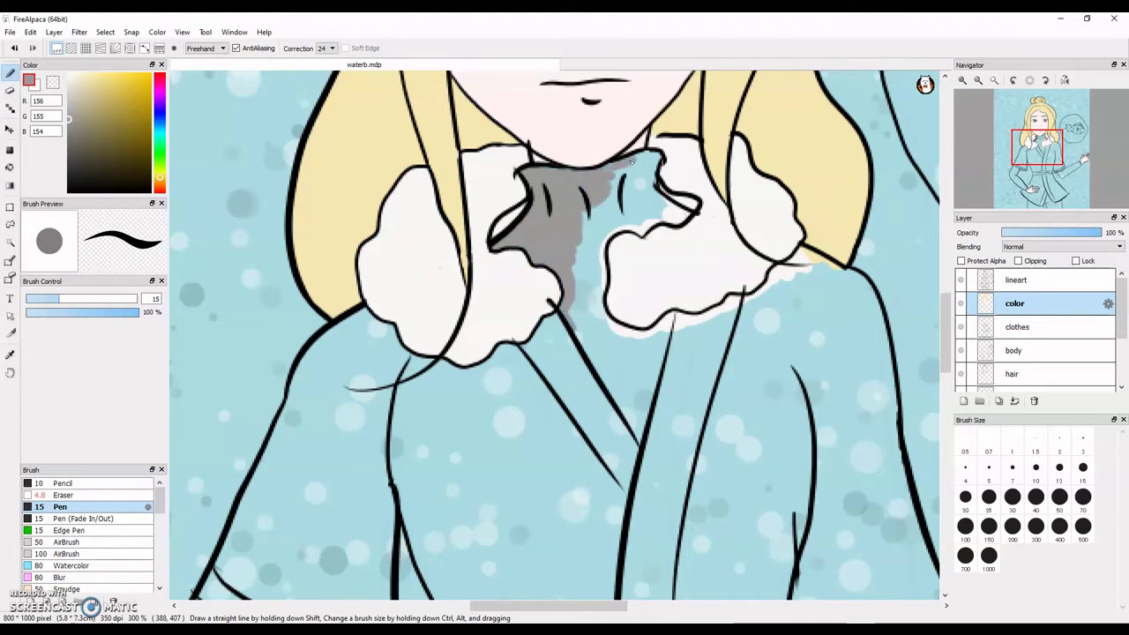
mouse_move(632, 161)
mouse_down()
mouse_move(654, 168)
mouse_move(631, 184)
mouse_up()
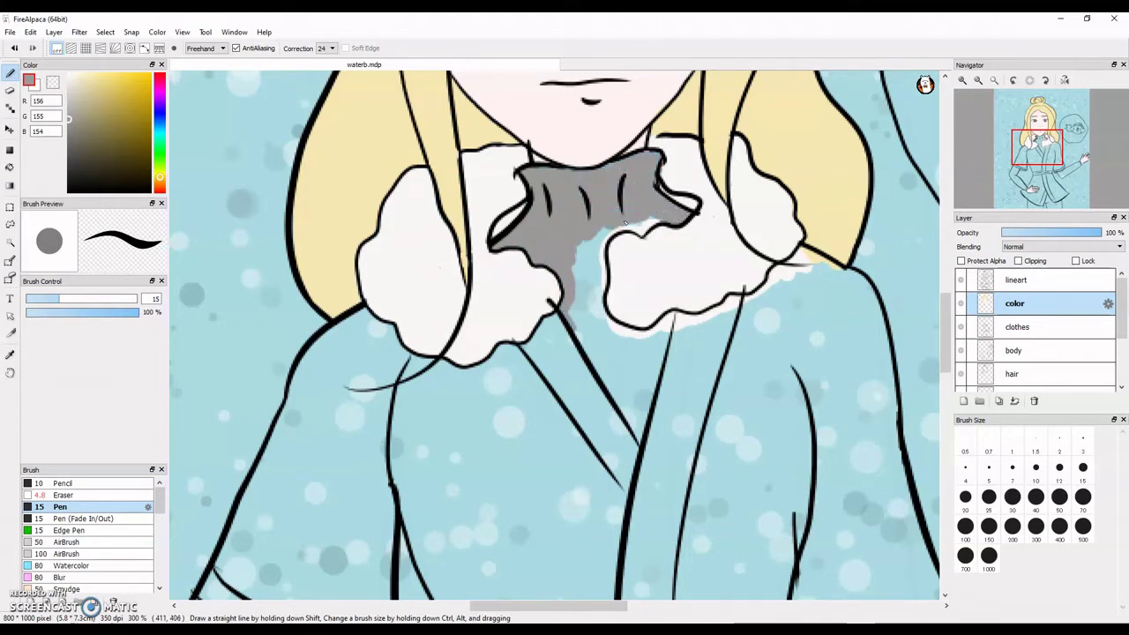
mouse_move(663, 225)
mouse_down()
mouse_move(595, 265)
mouse_move(643, 432)
mouse_move(605, 325)
mouse_move(630, 379)
mouse_up()
alt+click(672, 236)
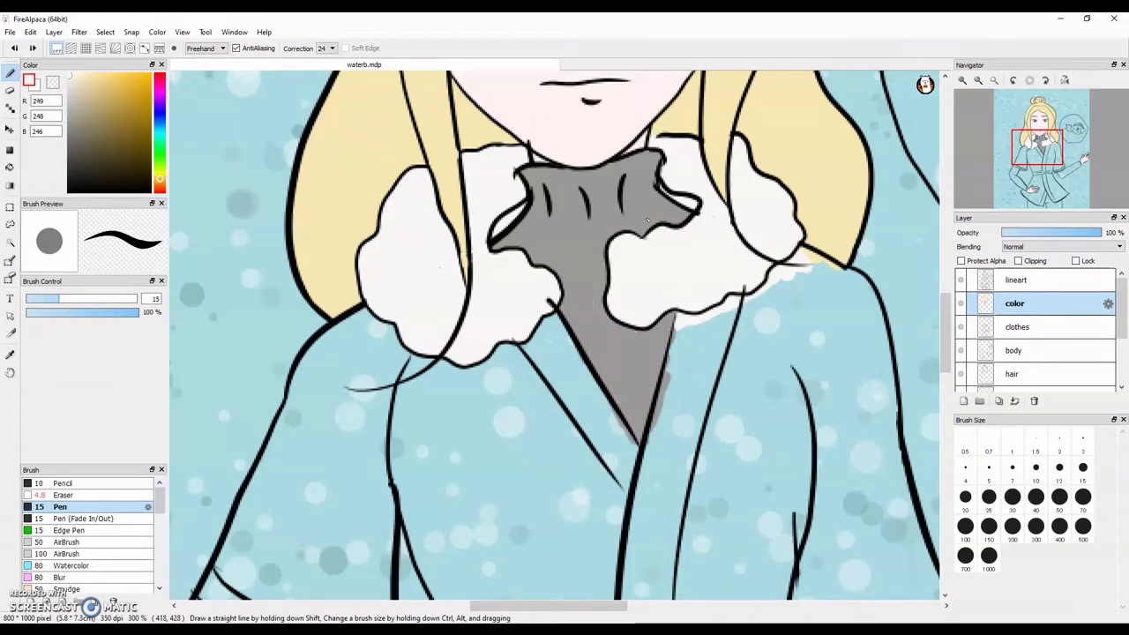
Sample the turtleneck's grey and fill the undershirt sleeve of the bent arm
scroll(521, 296, down, 3)
alt+click(550, 317)
scroll(357, 529, up, 3)
mouse_move(583, 141)
mouse_down()
mouse_move(537, 214)
mouse_move(502, 218)
mouse_move(530, 304)
mouse_move(626, 177)
mouse_move(577, 351)
mouse_move(529, 353)
mouse_move(599, 291)
mouse_move(670, 371)
mouse_move(636, 341)
mouse_move(657, 427)
mouse_move(721, 480)
mouse_move(688, 388)
mouse_move(716, 466)
mouse_up()
Fill the outstretched arm's undershirt sleeve with the same grey and erase the stray lineart stroke near its elbow
scroll(732, 352, down, 5)
scroll(850, 318, up, 5)
mouse_move(541, 379)
mouse_down()
mouse_move(554, 393)
mouse_move(631, 340)
mouse_up()
mouse_move(651, 369)
mouse_down()
mouse_move(776, 310)
mouse_move(715, 305)
mouse_move(801, 261)
mouse_up()
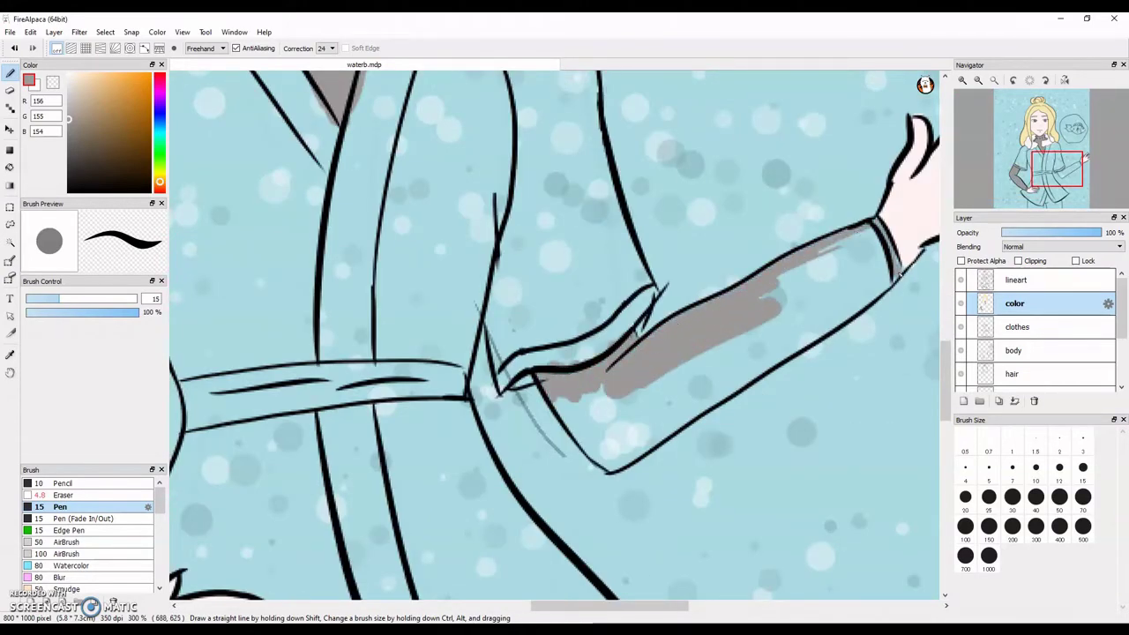
mouse_move(899, 275)
mouse_down()
mouse_move(802, 333)
mouse_move(873, 247)
mouse_move(847, 296)
mouse_move(586, 399)
mouse_move(575, 432)
mouse_move(596, 448)
mouse_move(571, 442)
mouse_move(595, 448)
mouse_up()
click(65, 495)
click(1016, 279)
click(60, 507)
key(ctrl+z)
click(1014, 303)
mouse_move(808, 343)
mouse_down()
mouse_move(677, 406)
mouse_move(666, 432)
mouse_move(661, 405)
mouse_up()
scroll(408, 225, down, 3)
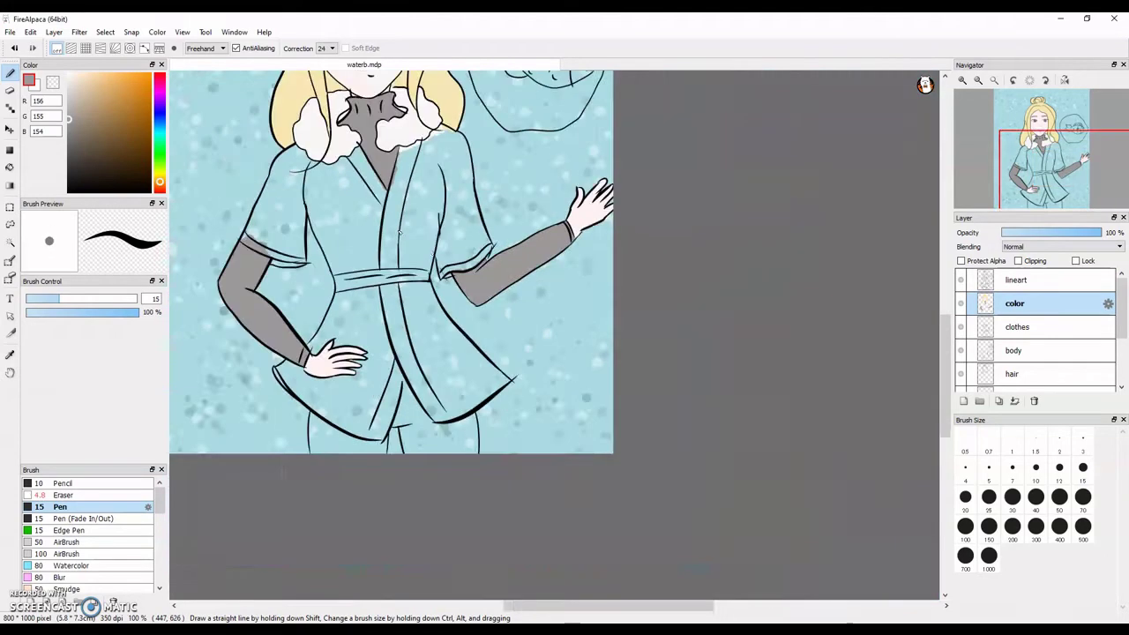
Choose a muted blue (RGB 153, 161, 195) and paint the coat's chest and the short sleeve of the bent arm
scroll(238, 124, up, 1)
click(160, 116)
drag(81, 86, 86, 101)
mouse_move(371, 226)
mouse_down()
mouse_move(453, 374)
mouse_move(346, 224)
mouse_move(353, 264)
mouse_move(485, 343)
mouse_move(423, 247)
mouse_move(394, 285)
mouse_up()
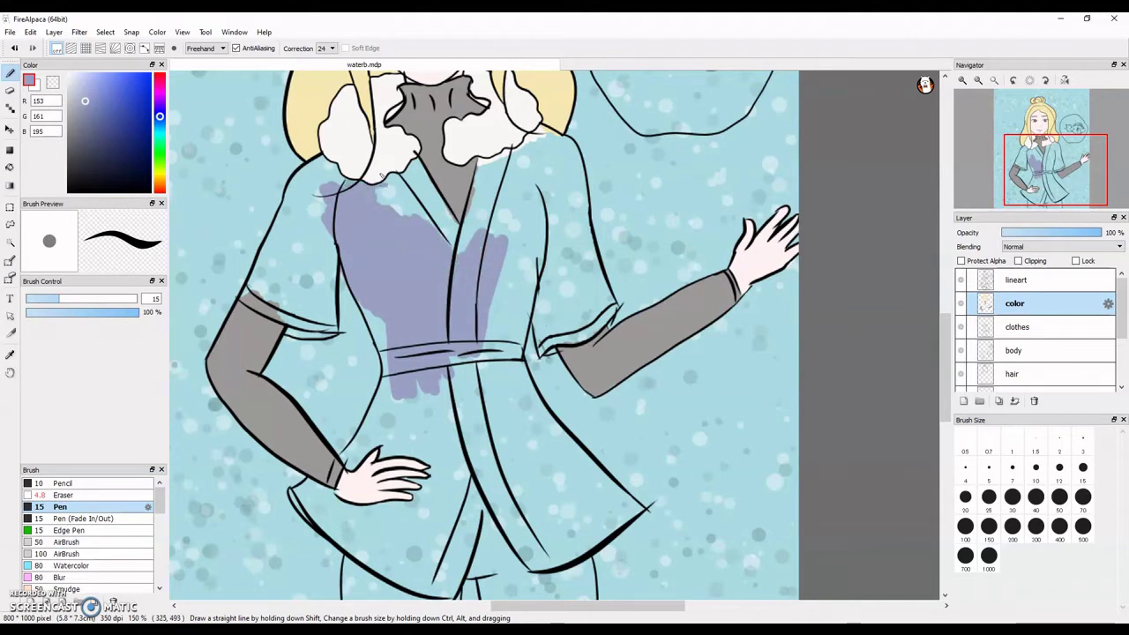
drag(309, 198, 277, 248)
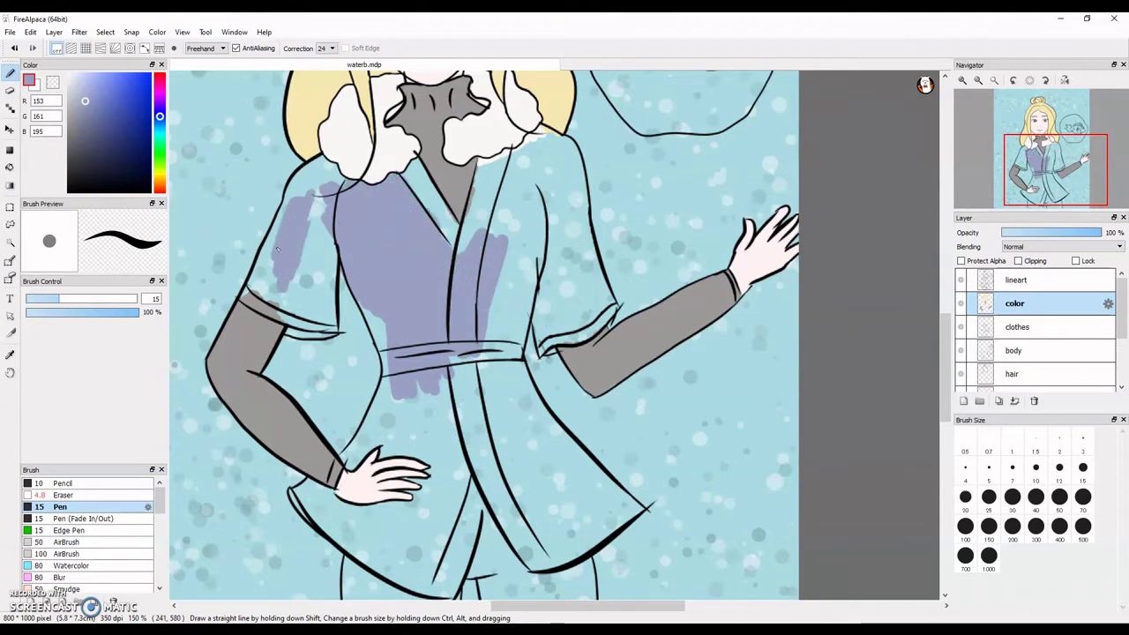
drag(328, 165, 280, 300)
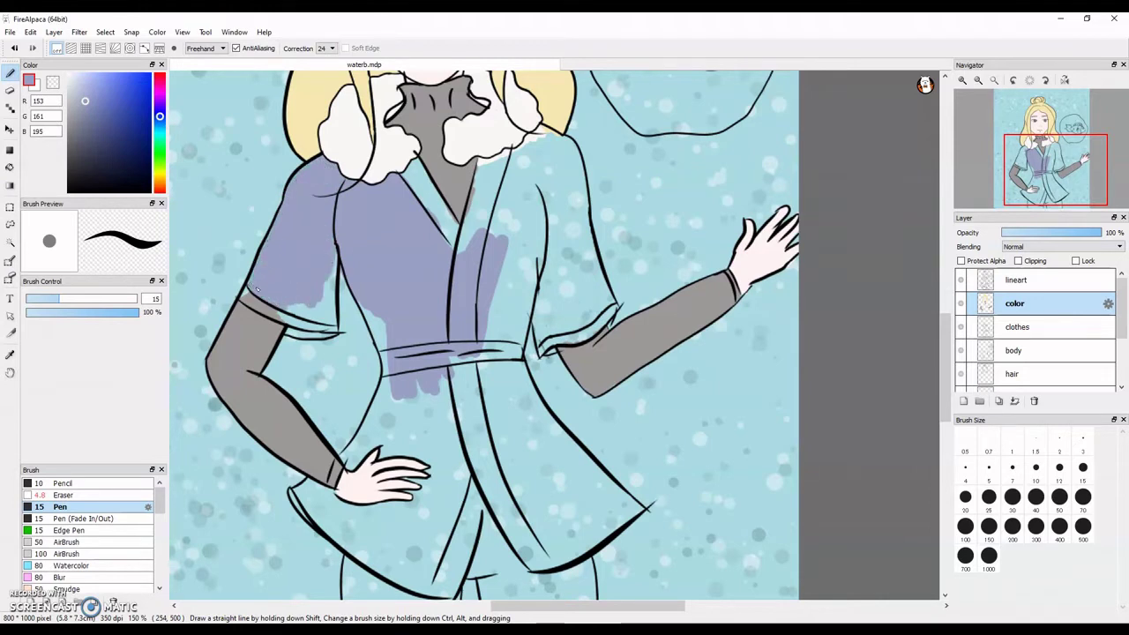
Paint the coat's other sleeve, the torso beside it and the skirt panel below it muted blue
mouse_move(494, 185)
mouse_down()
mouse_move(529, 255)
mouse_move(542, 176)
mouse_move(565, 291)
mouse_move(540, 337)
mouse_move(564, 324)
mouse_move(589, 249)
mouse_move(551, 172)
mouse_move(581, 188)
mouse_up()
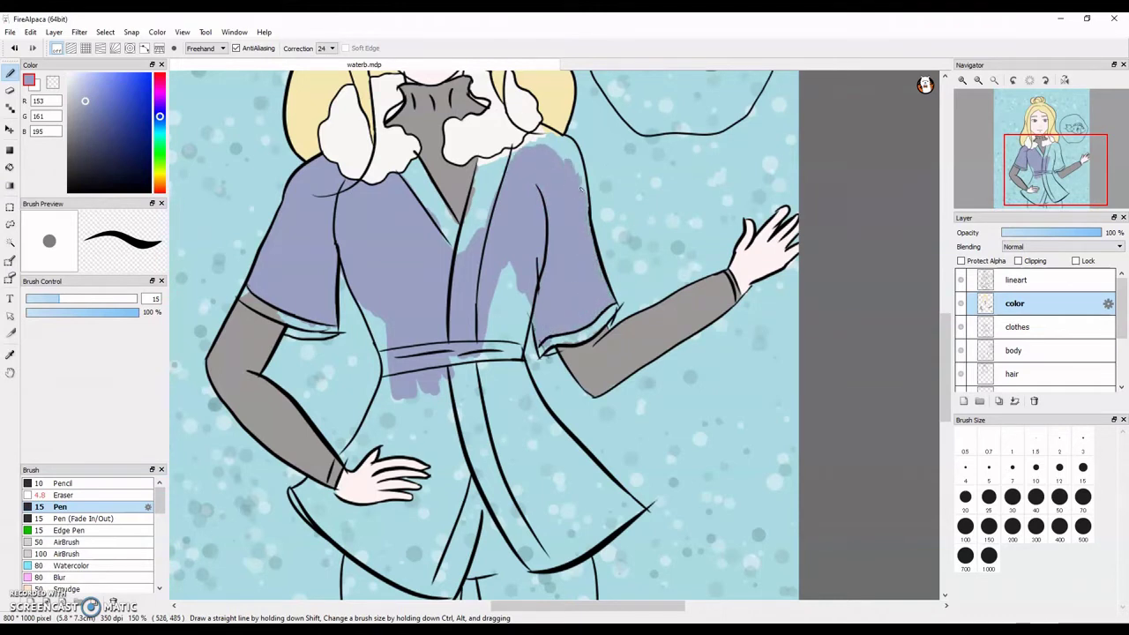
mouse_move(510, 159)
mouse_down()
mouse_move(507, 379)
mouse_move(520, 317)
mouse_move(555, 485)
mouse_move(517, 350)
mouse_up()
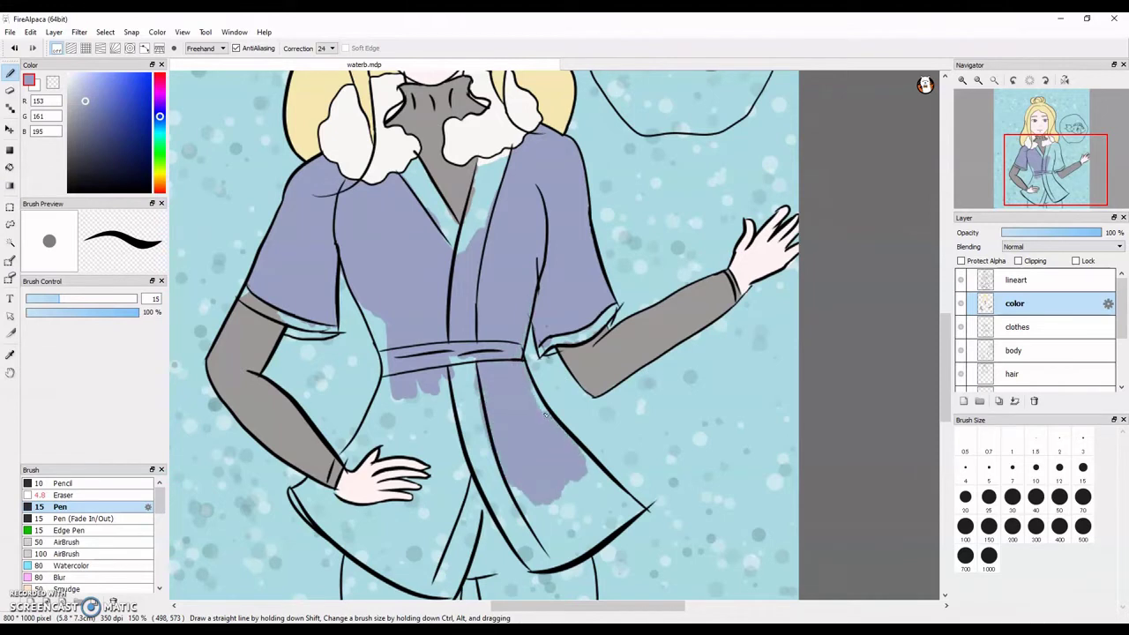
mouse_move(544, 415)
mouse_down()
mouse_move(529, 538)
mouse_move(587, 480)
mouse_up()
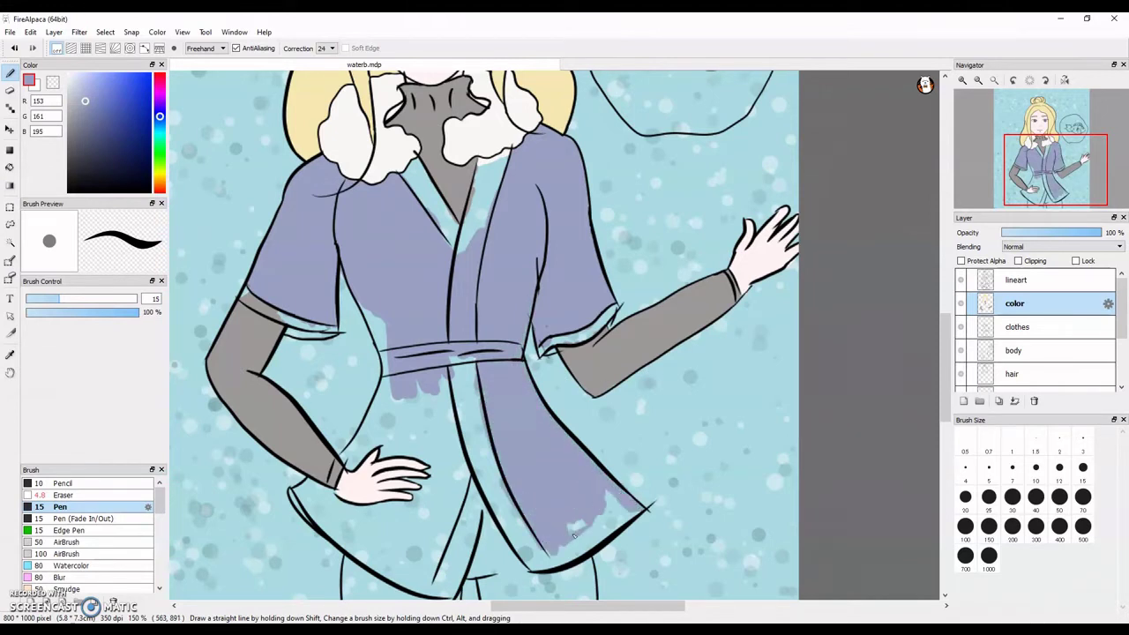
drag(573, 535, 569, 542)
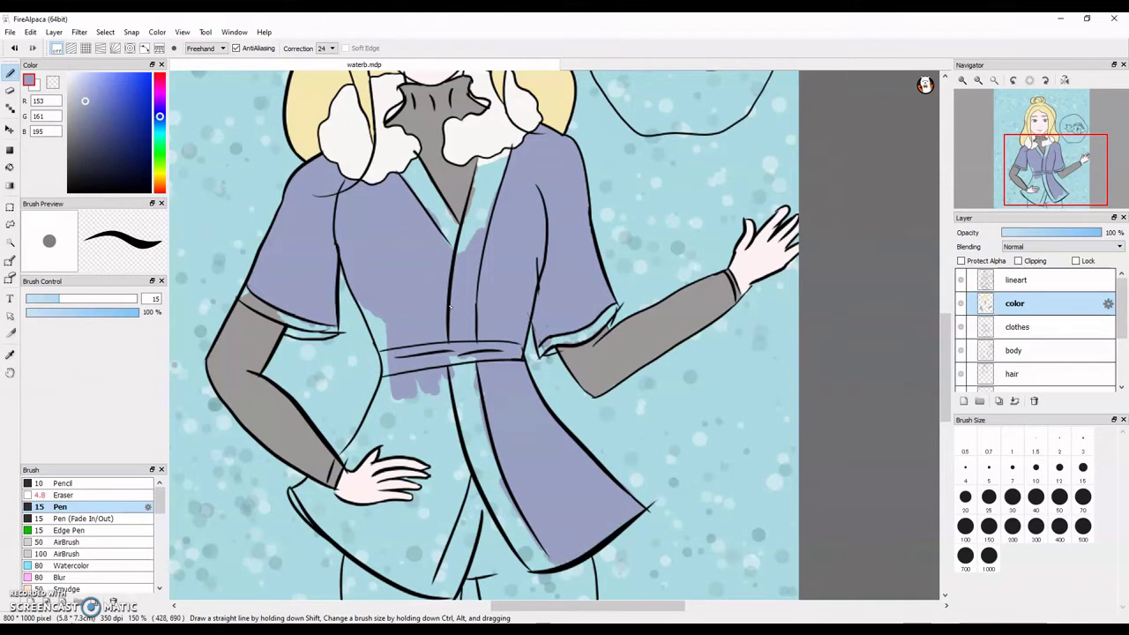
Fill the coat's waist and the skirt panel behind the hand on the hip with muted blue
mouse_move(384, 372)
mouse_down()
mouse_move(445, 381)
mouse_move(461, 458)
mouse_move(376, 429)
mouse_up()
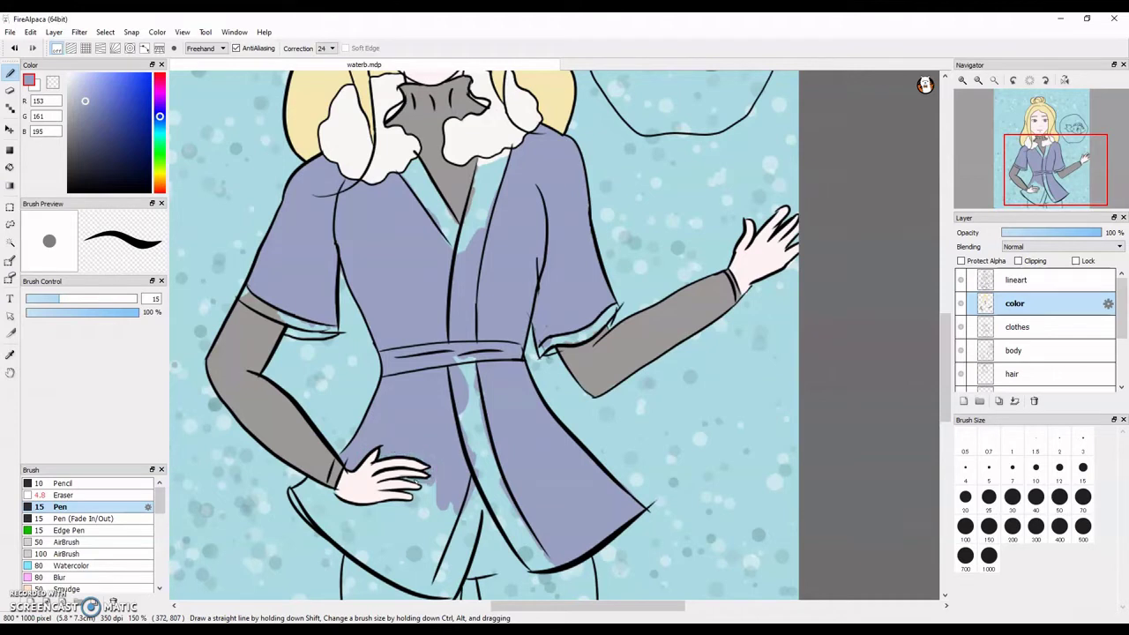
mouse_move(436, 494)
mouse_down()
mouse_move(340, 551)
mouse_move(295, 498)
mouse_move(379, 529)
mouse_move(397, 507)
mouse_move(424, 584)
mouse_move(439, 550)
mouse_up()
Sample the skin colour and repaint the edges of the hand resting on the hip
scroll(411, 507, up, 3)
right_click(377, 425)
drag(379, 418, 425, 418)
scroll(416, 378, down, 6)
scroll(439, 291, up, 1)
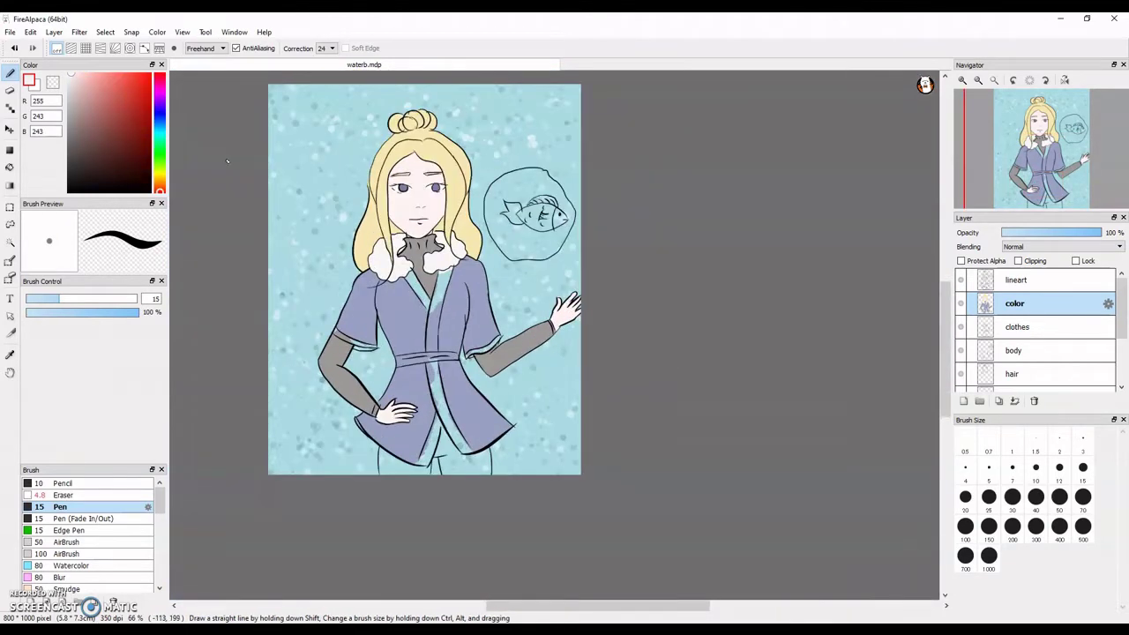
Choose a cream colour (RGB 254, 252, 235) and paint the coat's lapel trim above the waist and the belt
click(159, 174)
click(73, 74)
scroll(410, 292, up, 5)
mouse_move(387, 246)
mouse_down()
mouse_move(421, 315)
mouse_move(413, 232)
mouse_move(508, 398)
mouse_move(496, 345)
mouse_up()
mouse_move(604, 243)
mouse_down()
mouse_move(551, 330)
mouse_move(574, 217)
mouse_move(576, 393)
mouse_move(501, 585)
mouse_move(547, 517)
mouse_move(571, 425)
mouse_up()
scroll(556, 417, down, 4)
scroll(498, 507, up, 4)
mouse_move(442, 229)
mouse_down()
mouse_move(458, 237)
mouse_move(467, 300)
mouse_up()
mouse_move(286, 321)
mouse_down()
mouse_move(305, 349)
mouse_move(529, 304)
mouse_move(540, 322)
mouse_up()
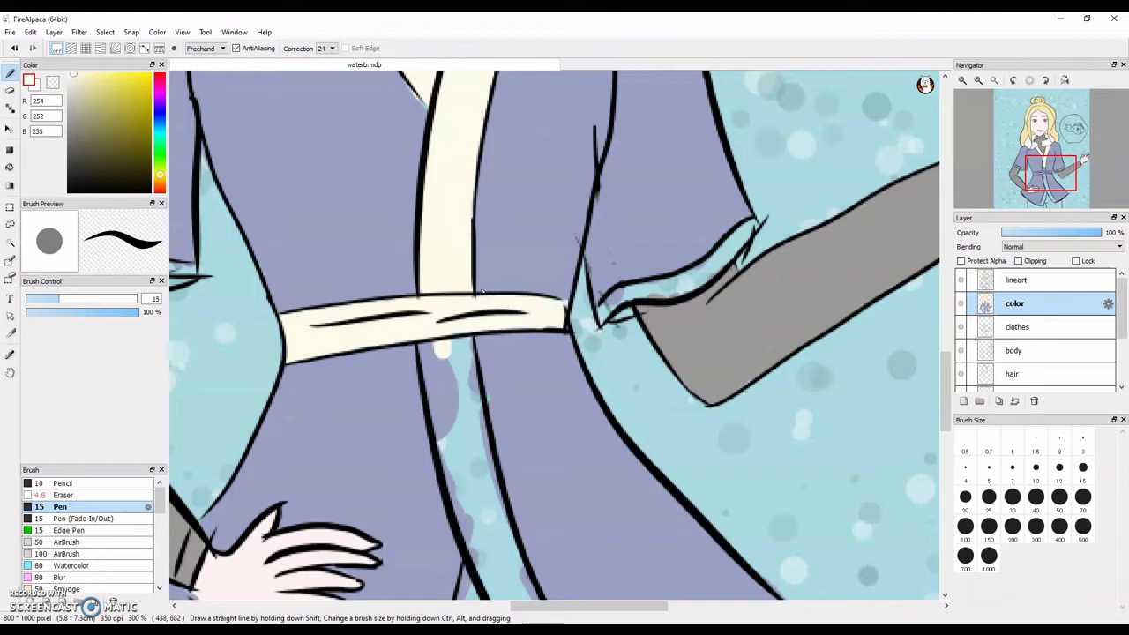
Paint the coat's two front trim strips below the belt cream, down to the hem
key(ctrl+z)
mouse_move(423, 345)
mouse_down()
mouse_move(434, 401)
mouse_move(465, 361)
mouse_move(484, 496)
mouse_move(460, 501)
mouse_up()
scroll(437, 392, down, 4)
scroll(440, 456, up, 3)
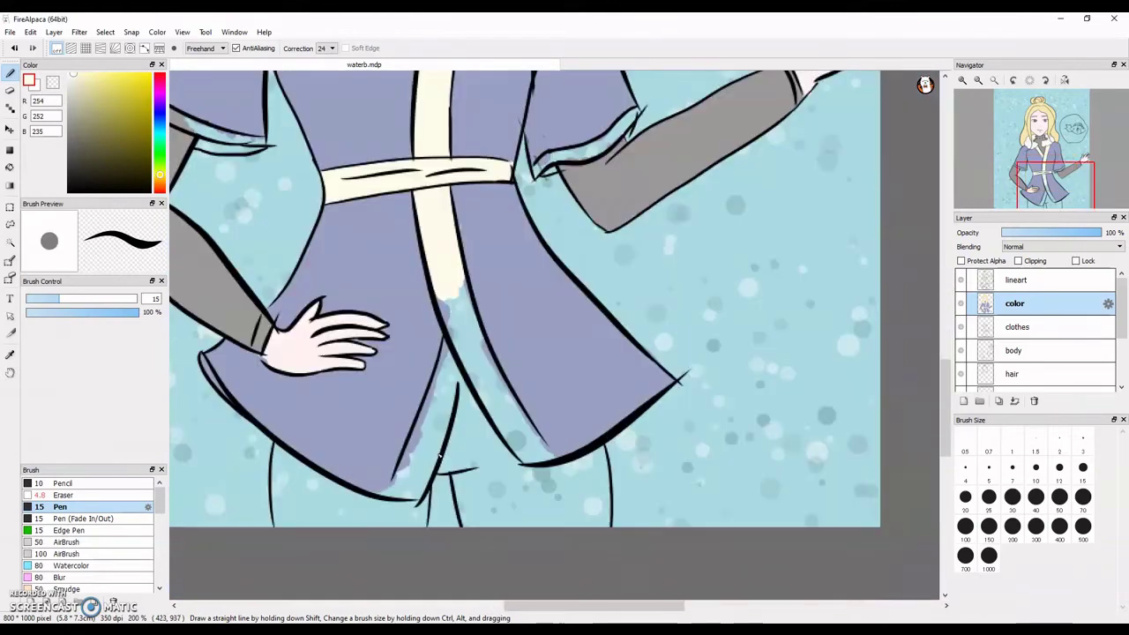
mouse_move(445, 300)
mouse_down()
mouse_move(463, 348)
mouse_move(480, 344)
mouse_move(525, 458)
mouse_move(532, 432)
mouse_up()
key(ctrl+z)
key(ctrl+y)
drag(496, 361, 502, 386)
mouse_move(445, 313)
mouse_down()
mouse_move(397, 489)
mouse_move(440, 380)
mouse_move(431, 490)
mouse_up()
Sample the coat's muted blue (RGB 153, 161, 195) and touch up the coat's painted edges
alt+click(385, 498)
scroll(456, 257, down, 3)
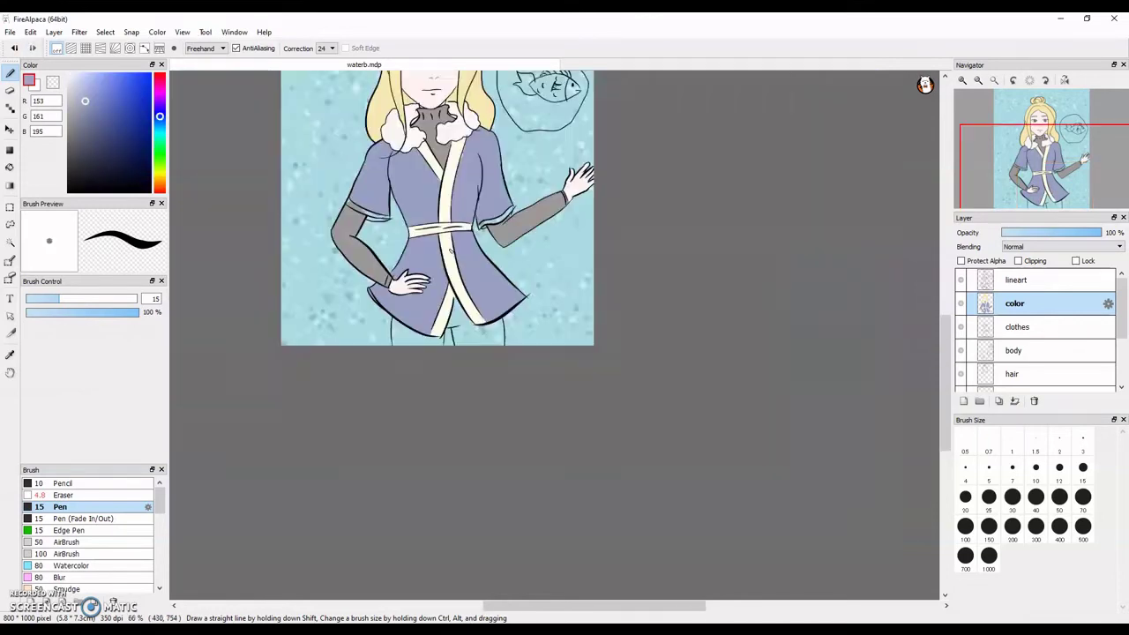
scroll(426, 124, up, 4)
click(472, 391)
drag(581, 296, 589, 253)
scroll(506, 256, down, 5)
Sample the cream trim colour and paint the sleeve cuff on the outstretched arm
alt+click(509, 287)
scroll(536, 302, up, 6)
mouse_move(504, 399)
mouse_down()
mouse_move(604, 369)
mouse_move(705, 284)
mouse_move(647, 351)
mouse_up()
Paint the bent arm's sleeve cuff cream with the Pen on the color layer
click(1040, 285)
key(e)
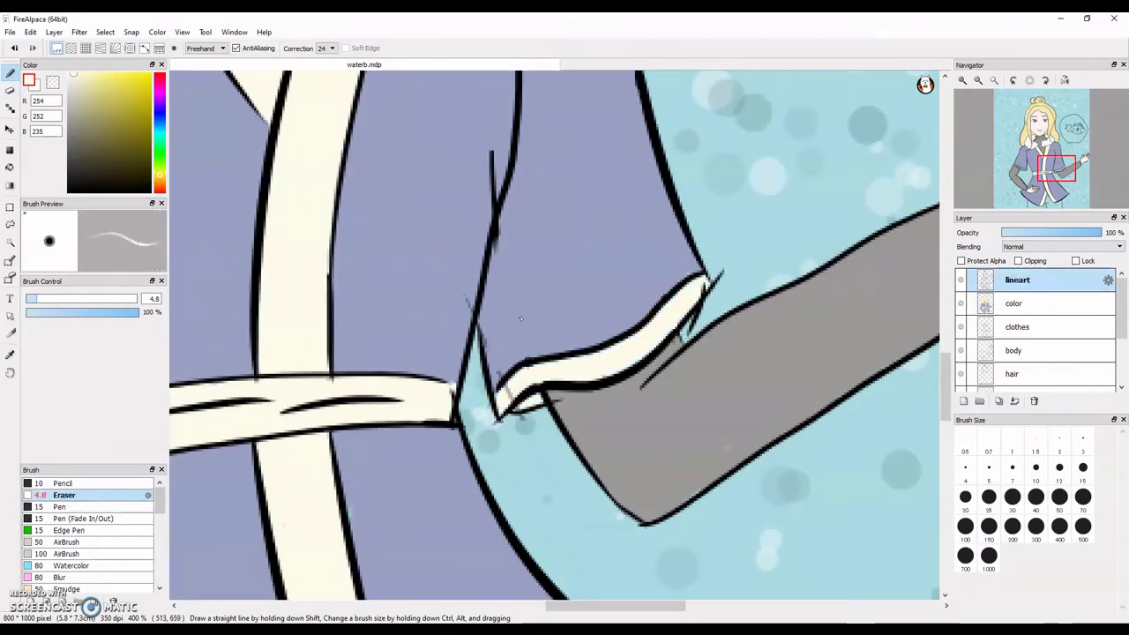
click(1014, 303)
scroll(881, 322, down, 2)
key(b)
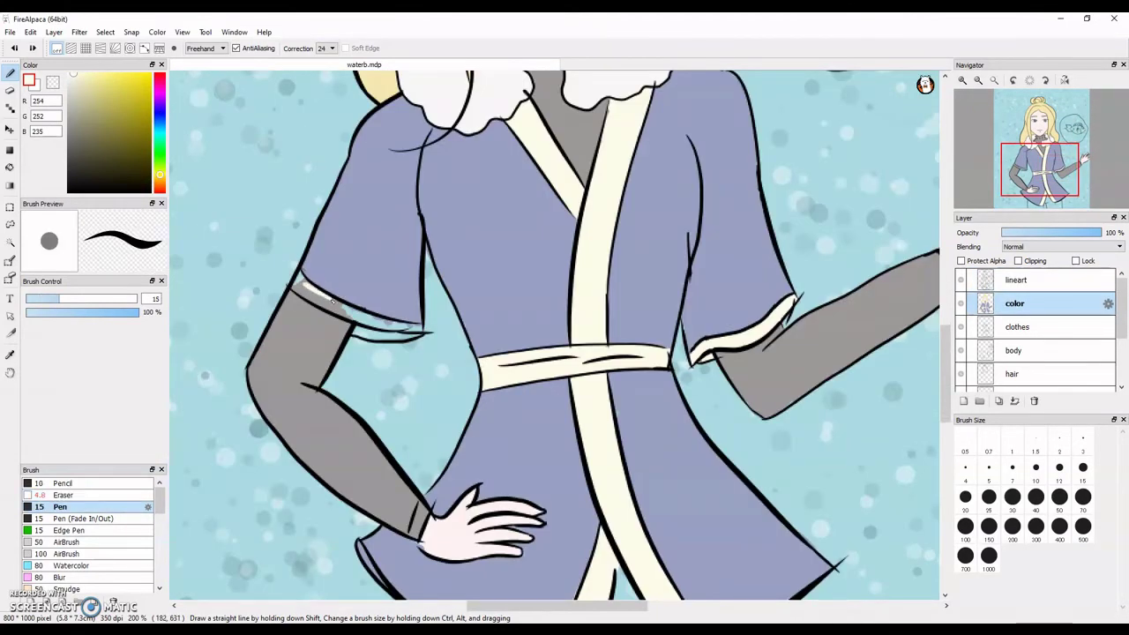
drag(303, 283, 336, 306)
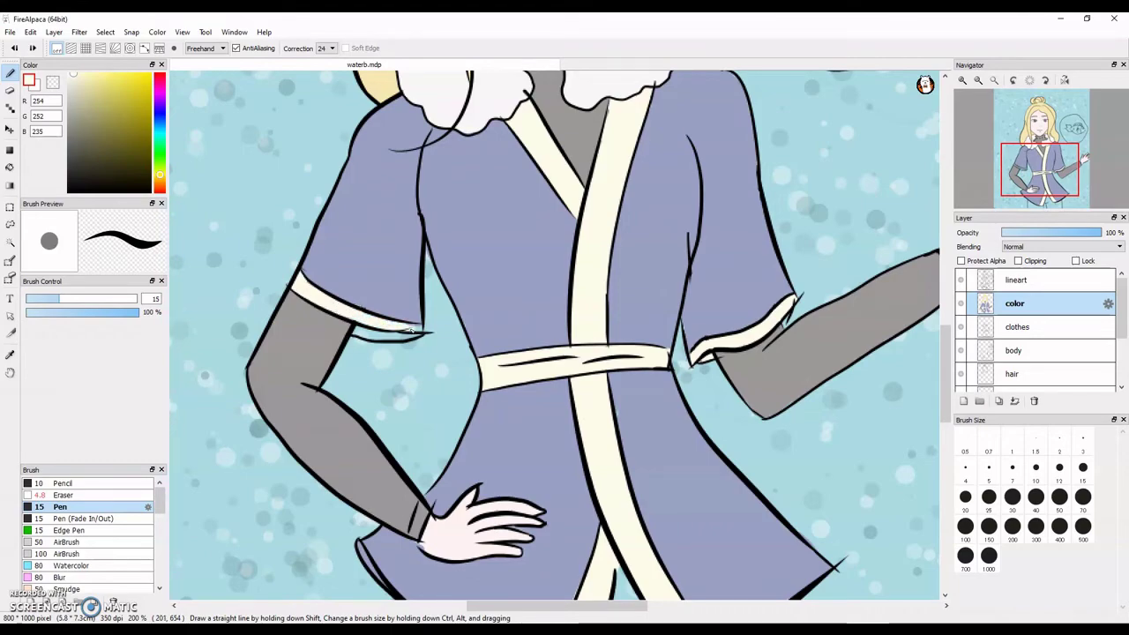
scroll(414, 335, down, 4)
scroll(516, 429, up, 5)
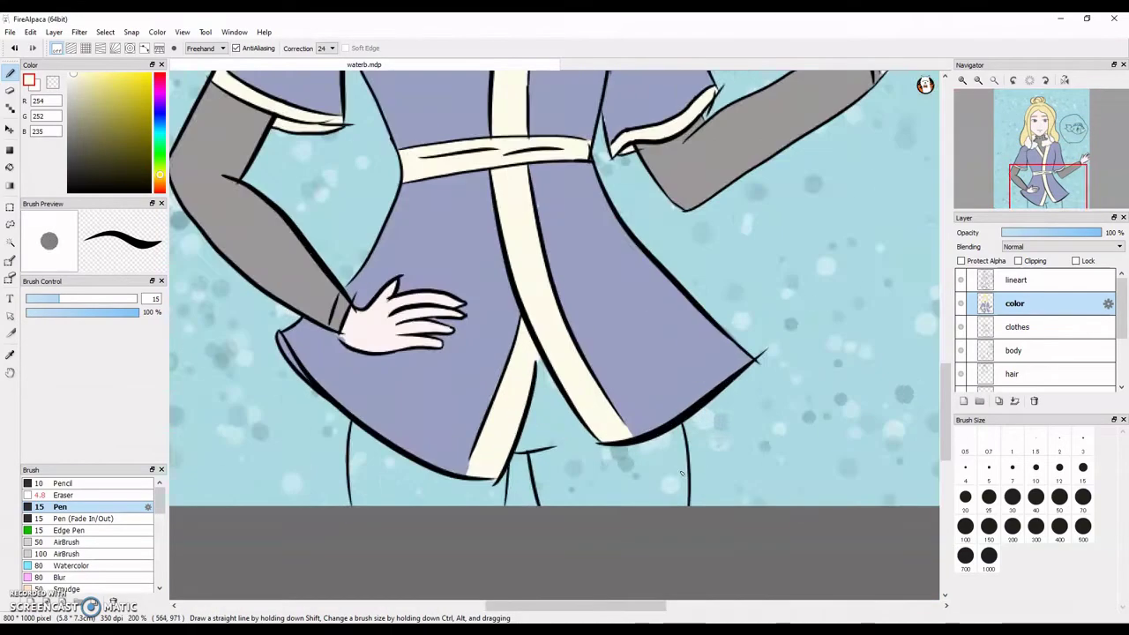
Paint the narrow wrist bands at the ends of both grey sleeves cream
scroll(536, 374, down, 4)
scroll(829, 247, up, 5)
drag(638, 268, 674, 363)
scroll(671, 353, down, 6)
scroll(580, 420, up, 2)
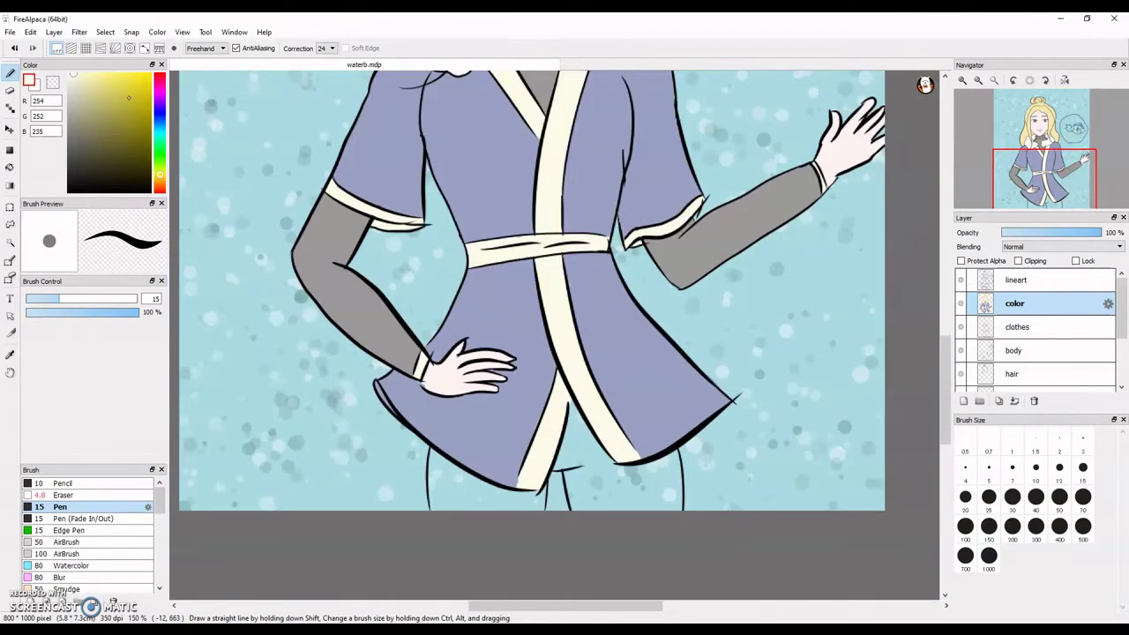
Choose a brown colour (RGB 114, 80, 73) and paint the trouser leg below the hand on the hip
click(160, 189)
click(97, 140)
mouse_move(432, 471)
mouse_down()
mouse_move(432, 460)
mouse_move(456, 501)
mouse_move(481, 494)
mouse_move(436, 508)
mouse_up()
key(ctrl+z)
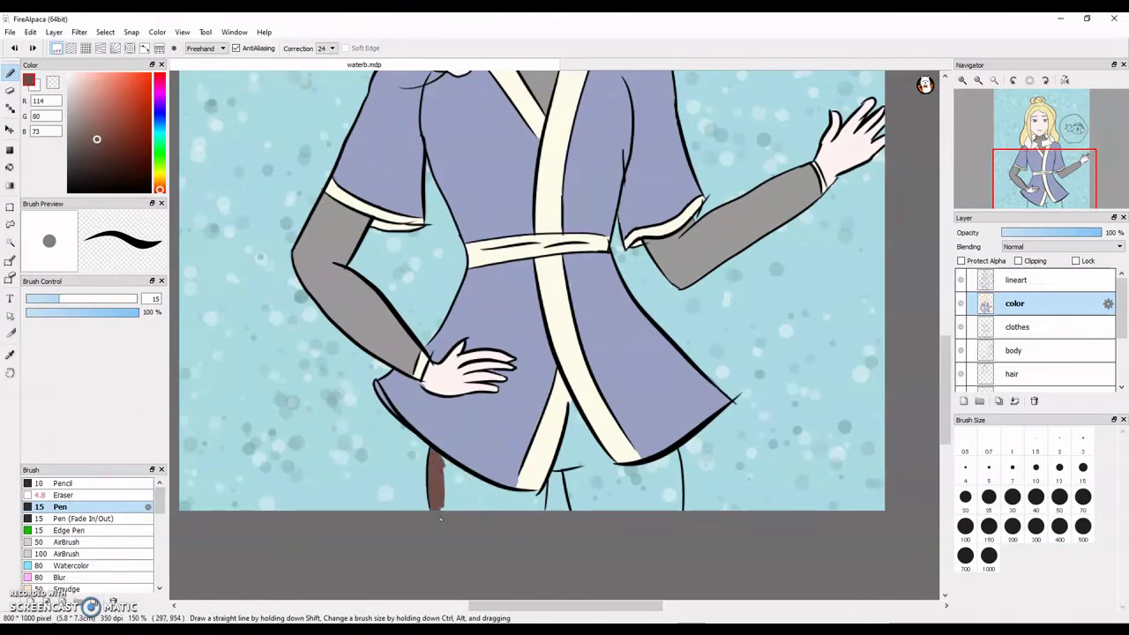
scroll(475, 504, up, 3)
mouse_move(405, 421)
mouse_down()
mouse_move(533, 516)
mouse_move(648, 519)
mouse_move(661, 486)
mouse_move(638, 491)
mouse_move(451, 430)
mouse_move(569, 478)
mouse_up()
right_click(384, 448)
Paint the other trouser leg brown, up to the coat's hem
click(731, 258)
key(ctrl+z)
mouse_move(739, 236)
mouse_down()
mouse_move(719, 402)
mouse_move(758, 521)
mouse_move(727, 423)
mouse_move(773, 288)
mouse_move(835, 393)
mouse_move(848, 503)
mouse_up()
scroll(892, 459, down, 6)
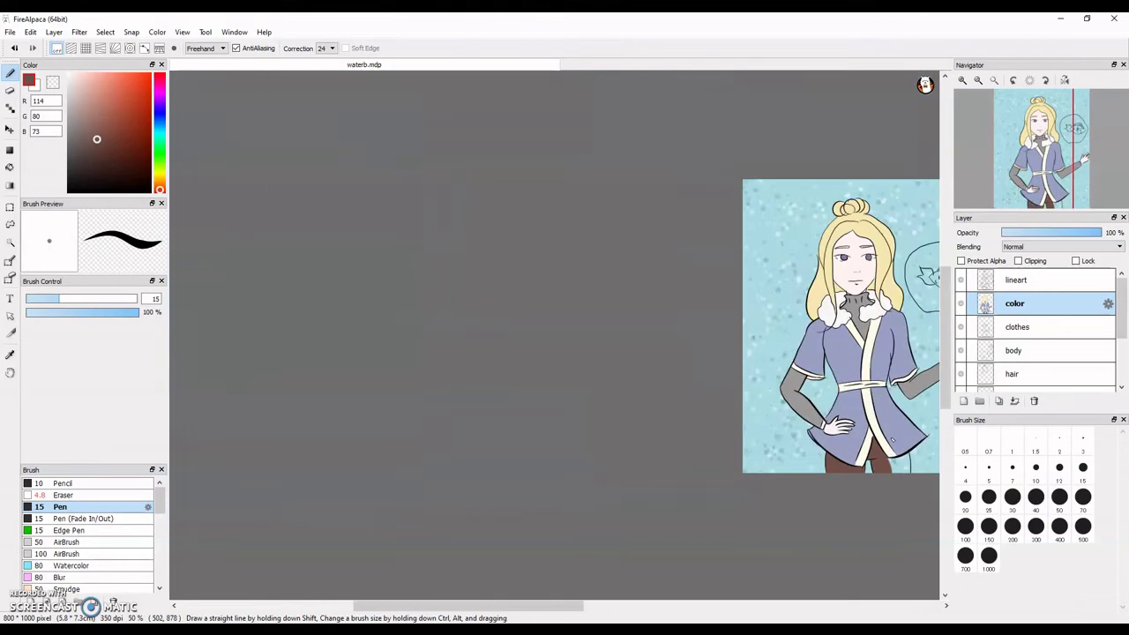
scroll(891, 438, up, 4)
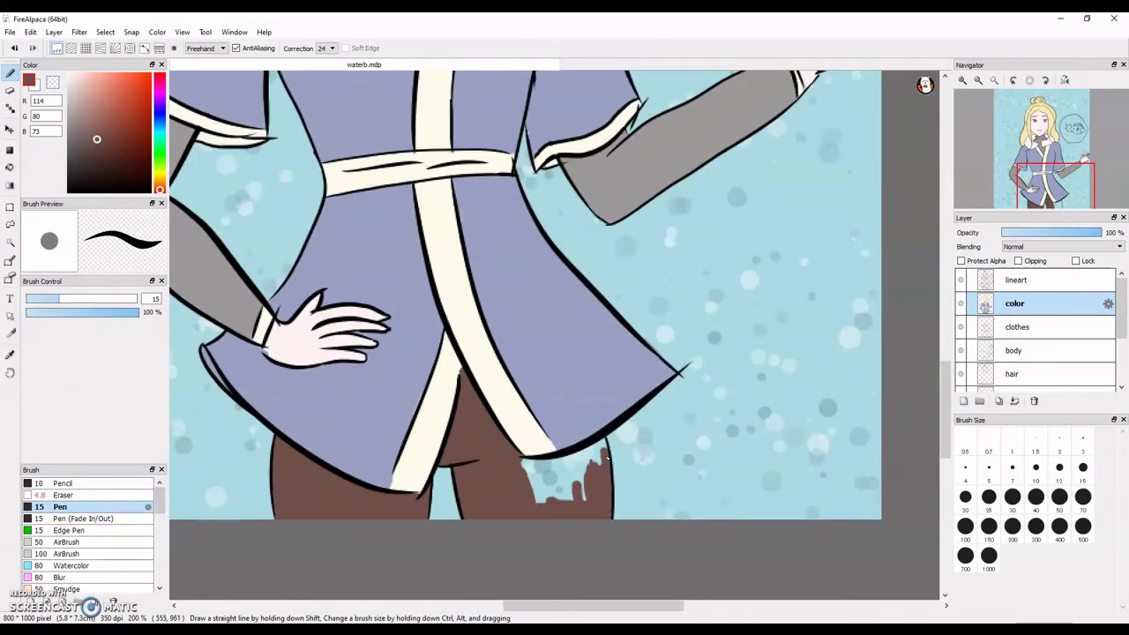
mouse_move(601, 450)
mouse_down()
mouse_move(556, 469)
mouse_move(527, 463)
mouse_up()
scroll(818, 500, down, 3)
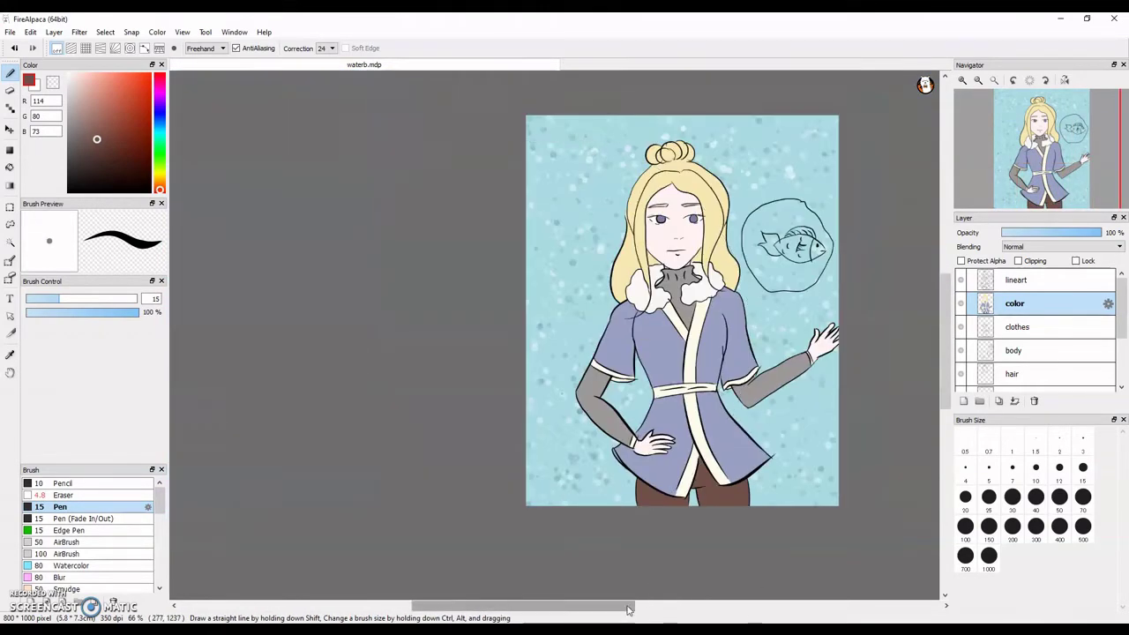
Fill the bubble around the fish with uneven light blue, using the Pencil at size 26 and shades including RGB 127, 157, 206
scroll(773, 179, up, 2)
click(1055, 286)
click(1048, 304)
scroll(883, 327, up, 1)
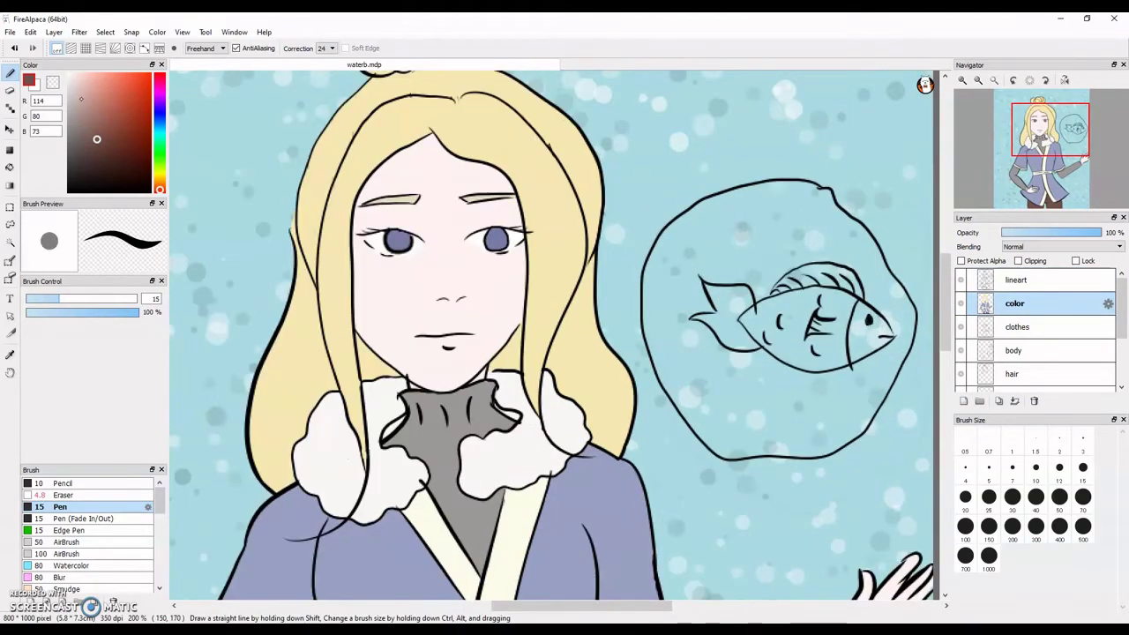
click(160, 129)
click(81, 79)
click(63, 483)
click(83, 299)
mouse_move(797, 229)
mouse_down()
mouse_move(725, 301)
mouse_move(666, 255)
mouse_move(677, 357)
mouse_move(767, 309)
mouse_move(811, 211)
mouse_move(881, 291)
mouse_move(829, 390)
mouse_up()
click(159, 120)
key(ctrl+z)
mouse_move(738, 250)
mouse_down()
mouse_move(677, 248)
mouse_move(703, 406)
mouse_move(845, 425)
mouse_move(742, 238)
mouse_move(765, 305)
mouse_move(812, 269)
mouse_move(790, 187)
mouse_up()
click(99, 96)
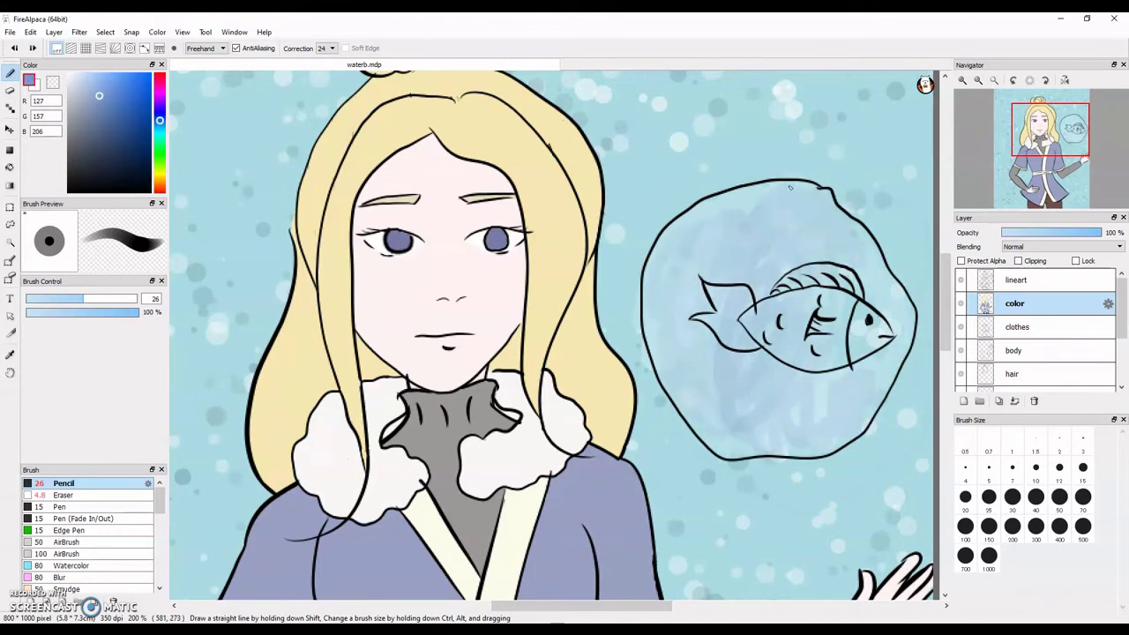
mouse_move(880, 325)
mouse_down()
mouse_move(715, 424)
mouse_move(731, 256)
mouse_up()
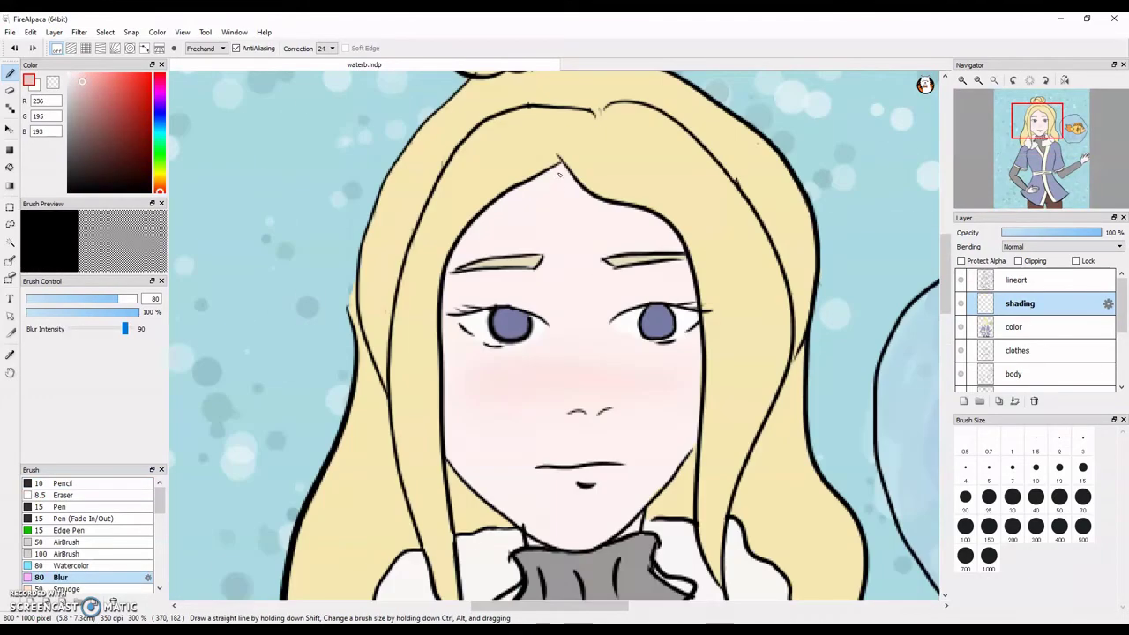
Try shading the face along the hairline in pink (RGB 236, 195, 193) with the Pen at size 15
click(60, 507)
drag(579, 166, 592, 179)
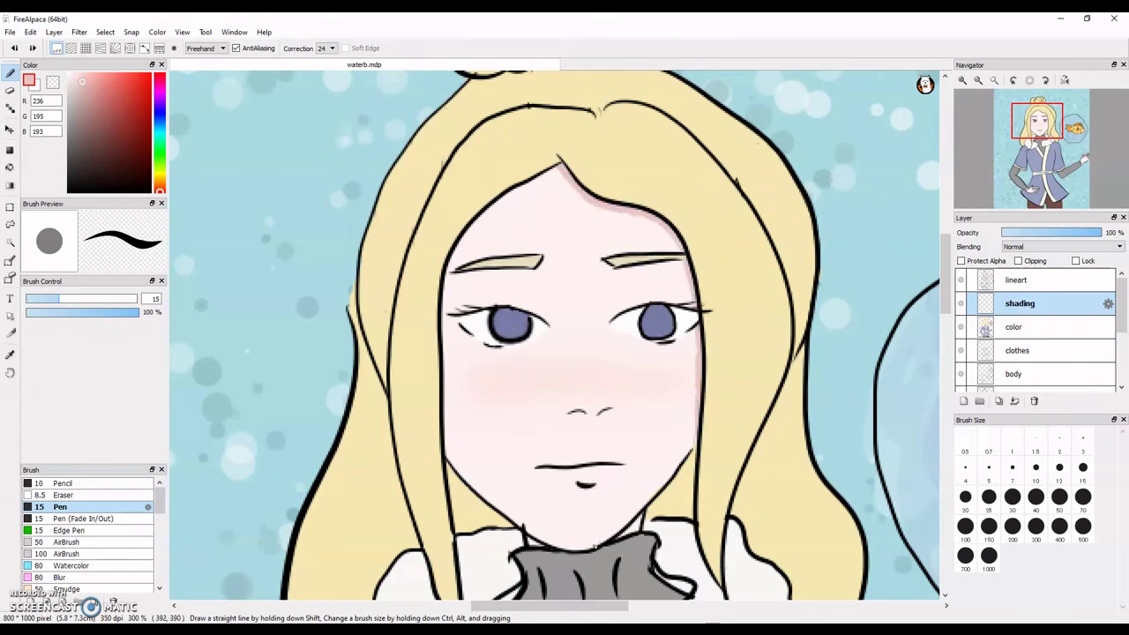
drag(693, 438, 684, 467)
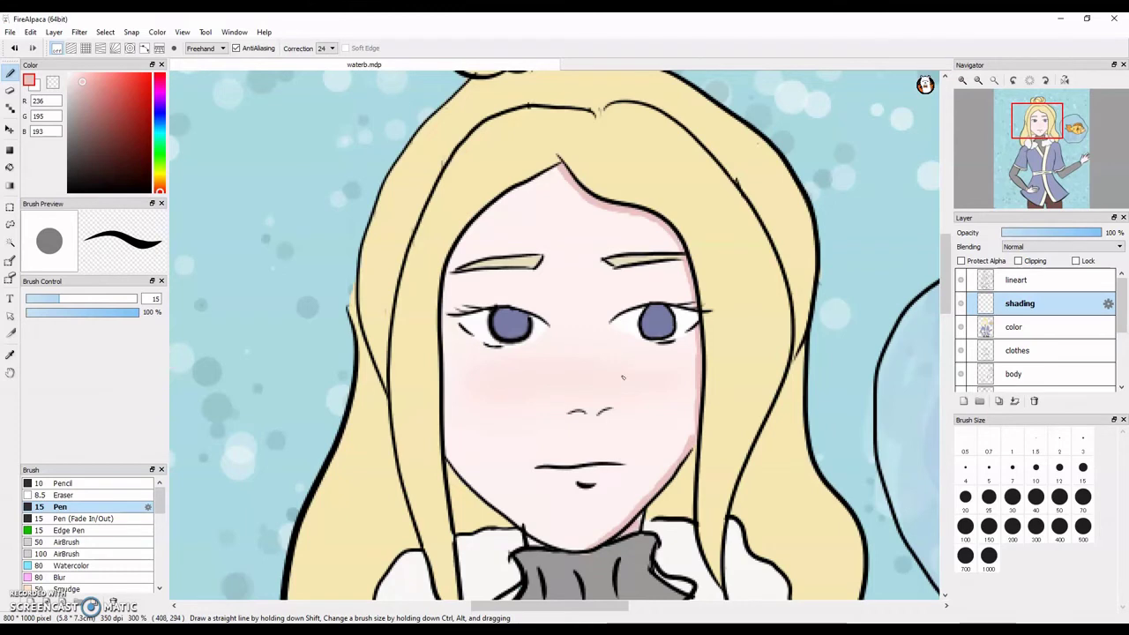
key(ctrl+z)
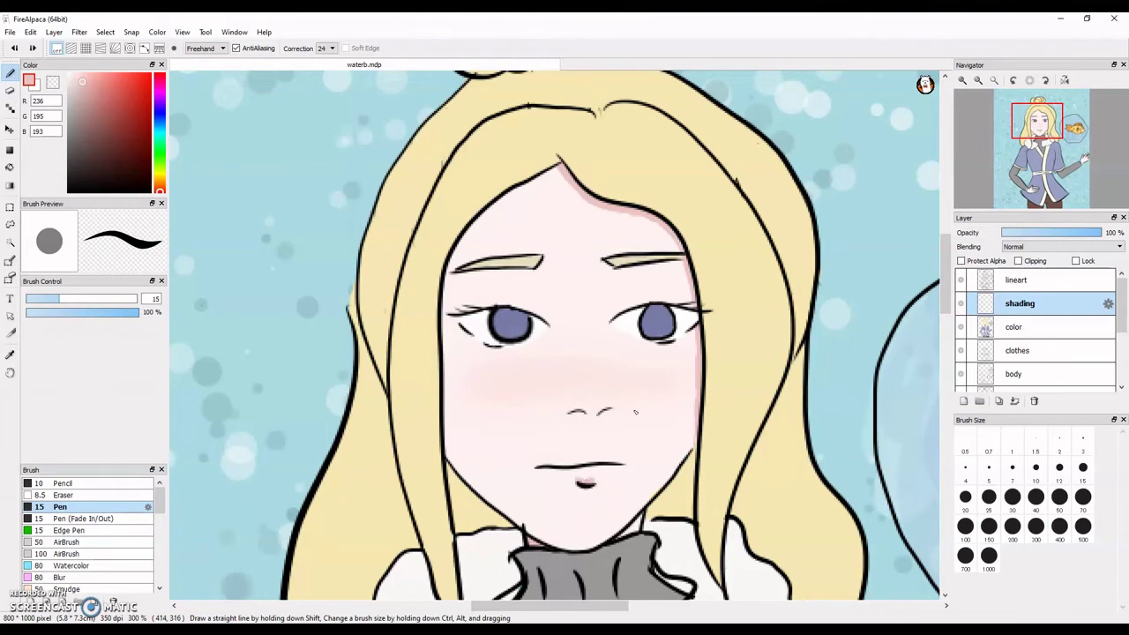
Try softening the pink hairline shading with the Blur brush at size 80
click(73, 577)
drag(562, 166, 697, 445)
scroll(560, 499, down, 3)
scroll(559, 498, up, 2)
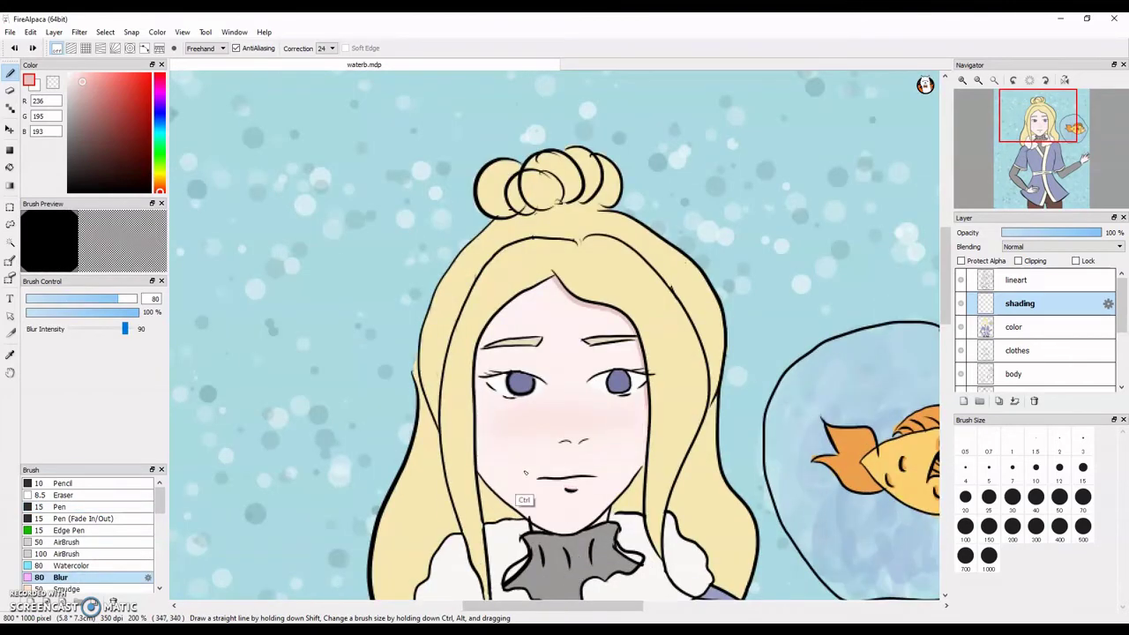
key(ctrl+z)
Shade the face below the hair parting and down its side in pink, using the Pencil at size 10
click(80, 484)
scroll(568, 291, up, 1)
mouse_move(573, 298)
mouse_down()
mouse_move(617, 316)
mouse_move(681, 456)
mouse_up()
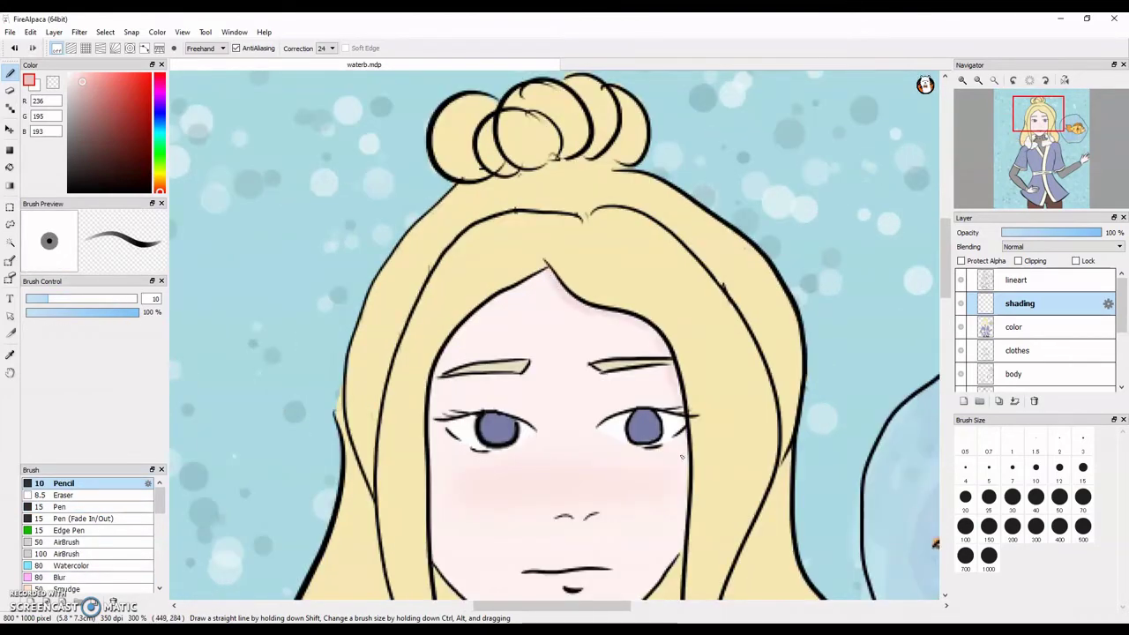
scroll(681, 456, down, 4)
scroll(625, 297, up, 2)
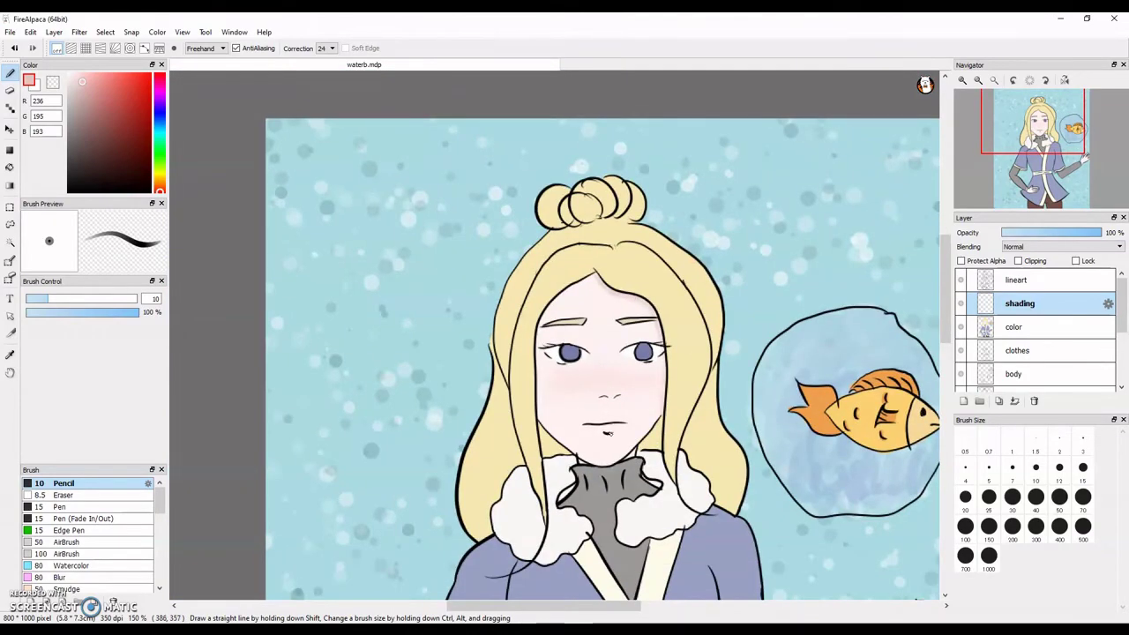
Add soft pink shading around the lower lip
scroll(624, 436, up, 2)
scroll(644, 459, up, 1)
drag(539, 402, 577, 406)
key(ctrl+z)
scroll(579, 397, up, 1)
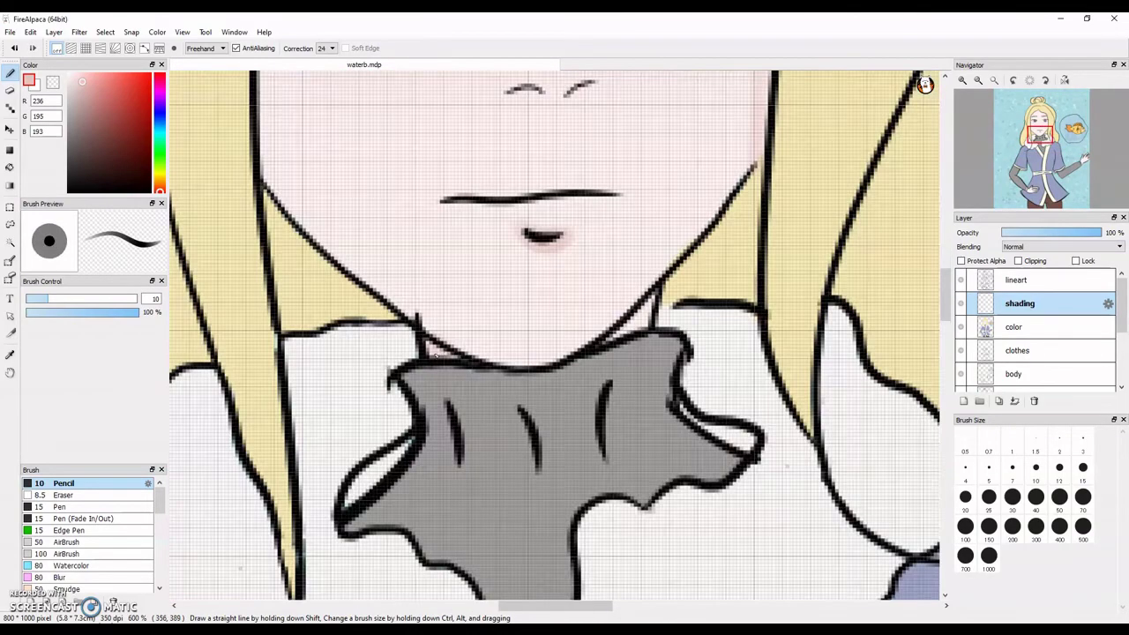
Shade the woman's hands with soft pink pencil strokes
scroll(548, 272, down, 6)
scroll(518, 482, up, 5)
drag(518, 482, 607, 474)
drag(506, 502, 594, 487)
key(ctrl+z)
key(ctrl+z)
drag(413, 489, 397, 547)
mouse_move(480, 465)
mouse_down()
mouse_move(526, 477)
mouse_move(504, 544)
mouse_up()
scroll(505, 562, down, 5)
scroll(741, 264, up, 4)
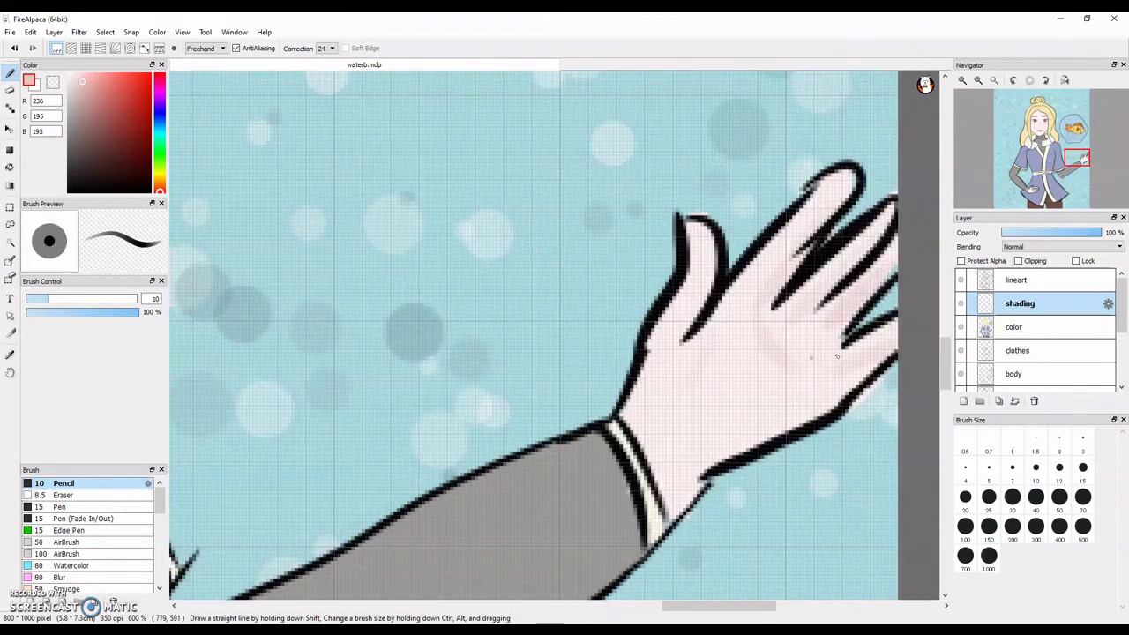
scroll(628, 357, down, 6)
scroll(594, 354, up, 3)
Choose a dark blue (RGB 68, 73, 99) and shade the bent arm's sleeve along its inner seam
right_click(656, 385)
scroll(661, 388, up, 3)
scroll(445, 147, up, 2)
drag(508, 148, 479, 269)
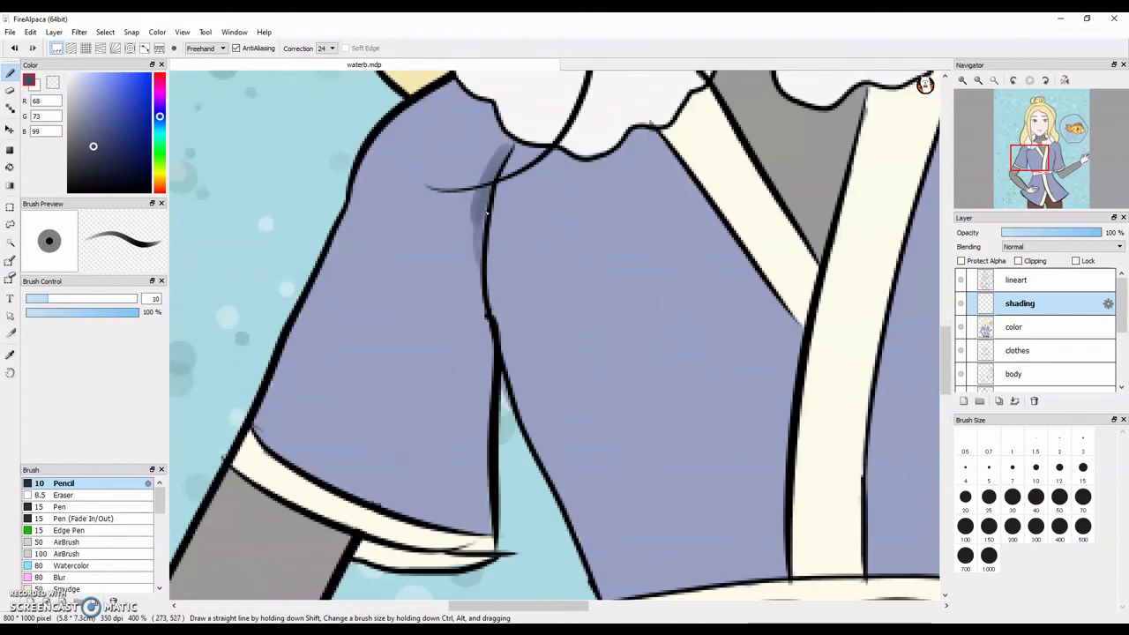
drag(479, 215, 490, 342)
mouse_move(483, 323)
mouse_down()
mouse_move(473, 258)
mouse_move(490, 346)
mouse_up()
key(ctrl+z)
key(ctrl+z)
key(ctrl+z)
scroll(545, 388, down, 4)
scroll(522, 371, up, 4)
mouse_move(568, 208)
mouse_down()
mouse_move(546, 401)
mouse_move(567, 203)
mouse_up()
scroll(661, 224, down, 4)
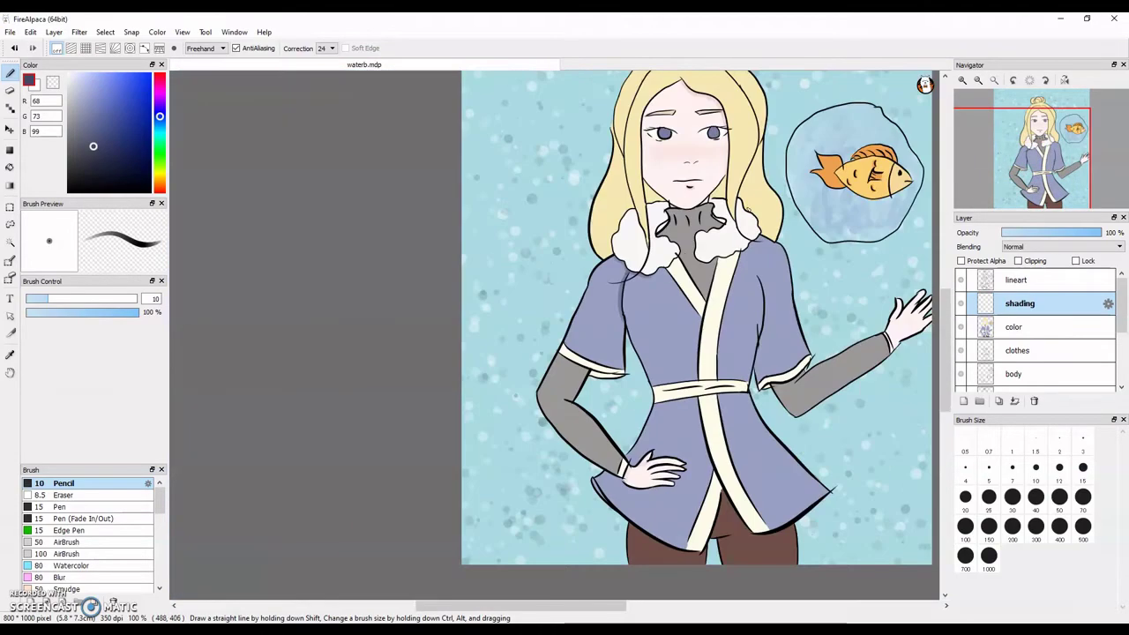
Shade the coat's side edge between the belt and the hand on the hip in dark blue
scroll(663, 224, up, 2)
scroll(663, 224, up, 1)
scroll(680, 127, down, 2)
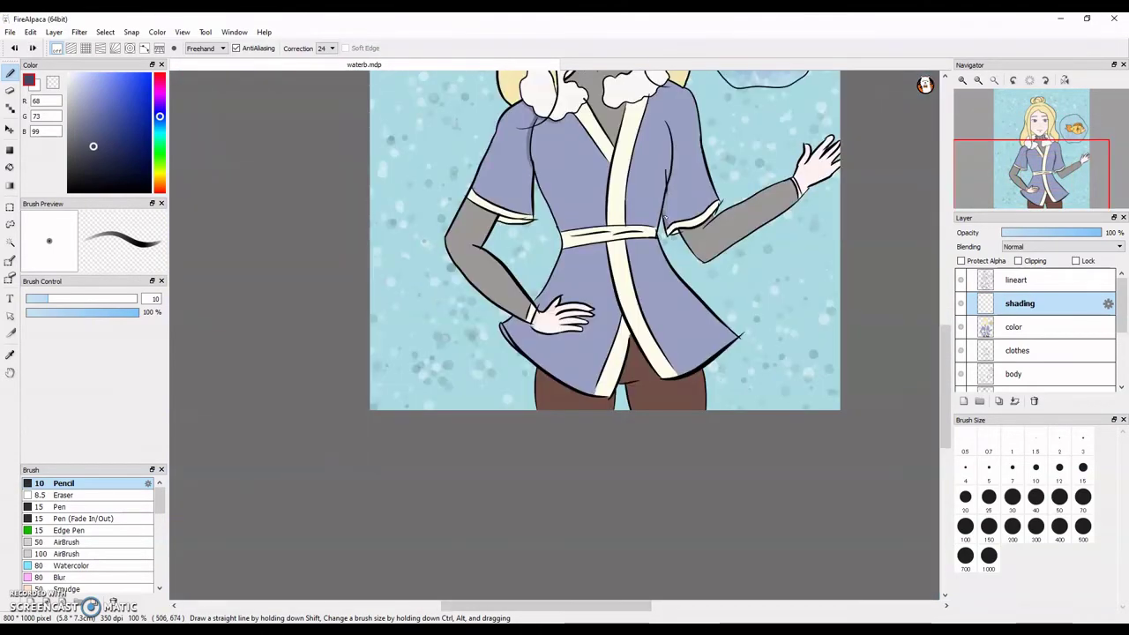
scroll(448, 253, up, 1)
key(ctrl+z)
drag(571, 99, 544, 174)
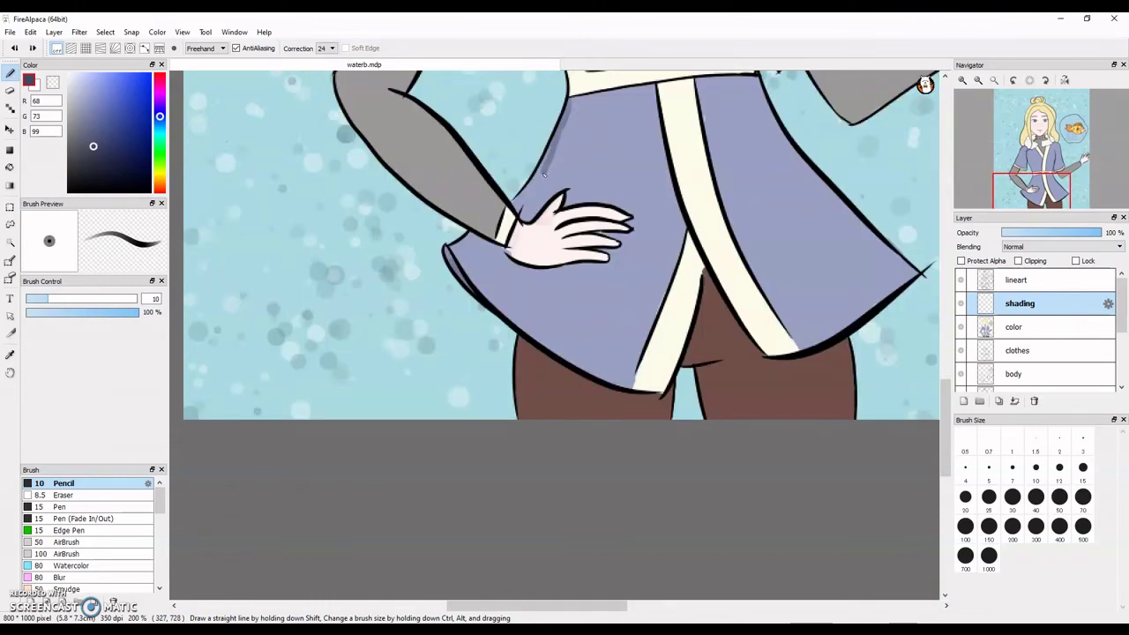
scroll(460, 248, down, 2)
Shade the side of the coat's torso beside the bent arm in dark blue
scroll(482, 123, up, 3)
scroll(529, 229, down, 3)
scroll(507, 282, up, 2)
drag(531, 229, 590, 390)
scroll(578, 342, down, 1)
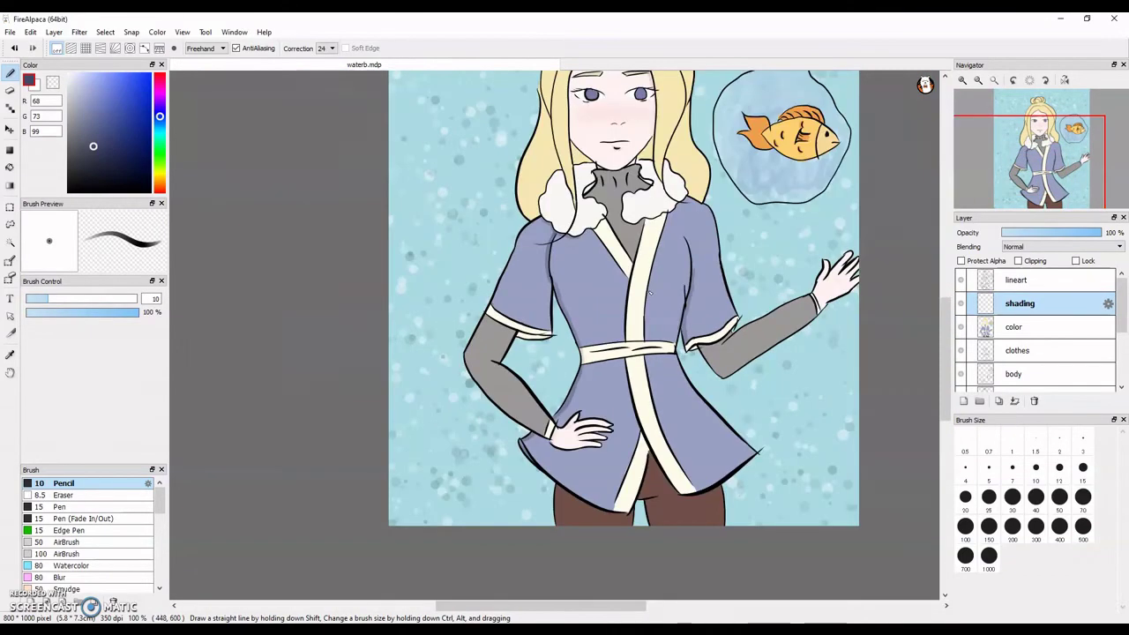
Continue the dark blue shading on the coat, on the side of the outstretched arm
scroll(518, 339, up, 4)
drag(540, 292, 677, 289)
scroll(688, 282, down, 5)
scroll(769, 308, up, 4)
scroll(788, 287, down, 4)
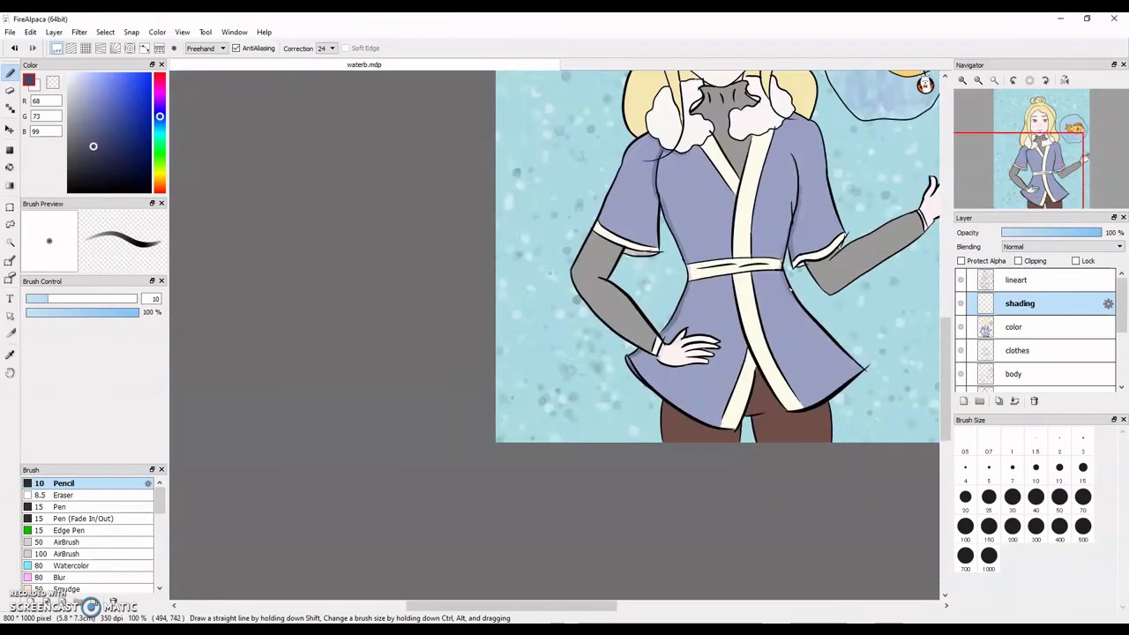
scroll(768, 185, up, 3)
scroll(768, 189, down, 1)
Choose a dark olive shade (RGB 117, 111, 89) and shade the hair along the parting and below the bun
right_click(743, 172)
scroll(811, 227, up, 3)
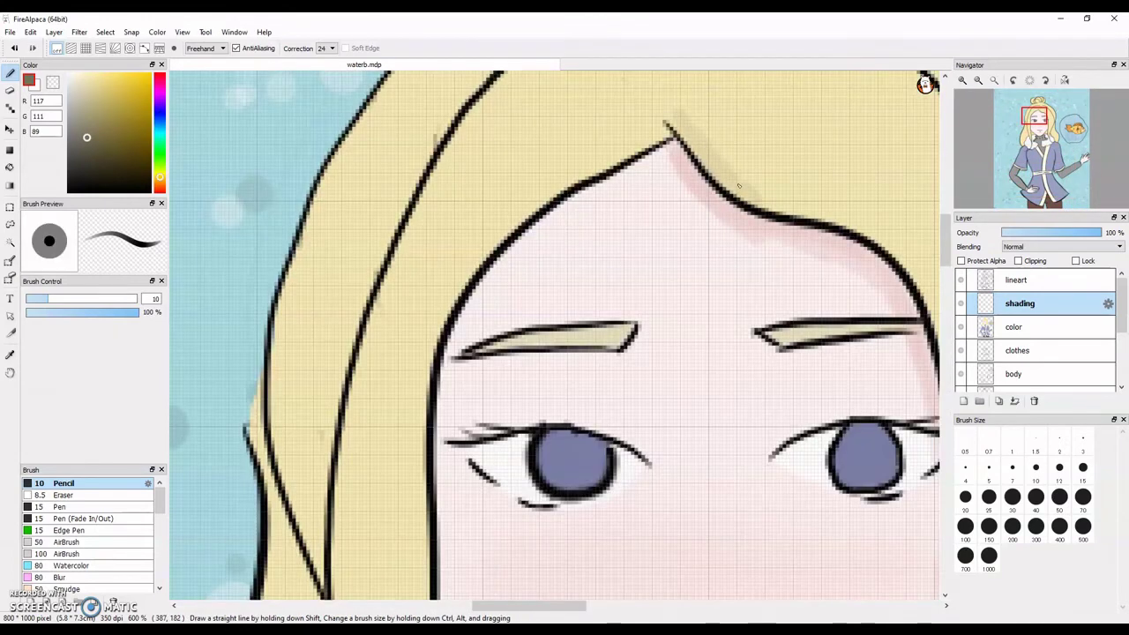
scroll(793, 176, down, 2)
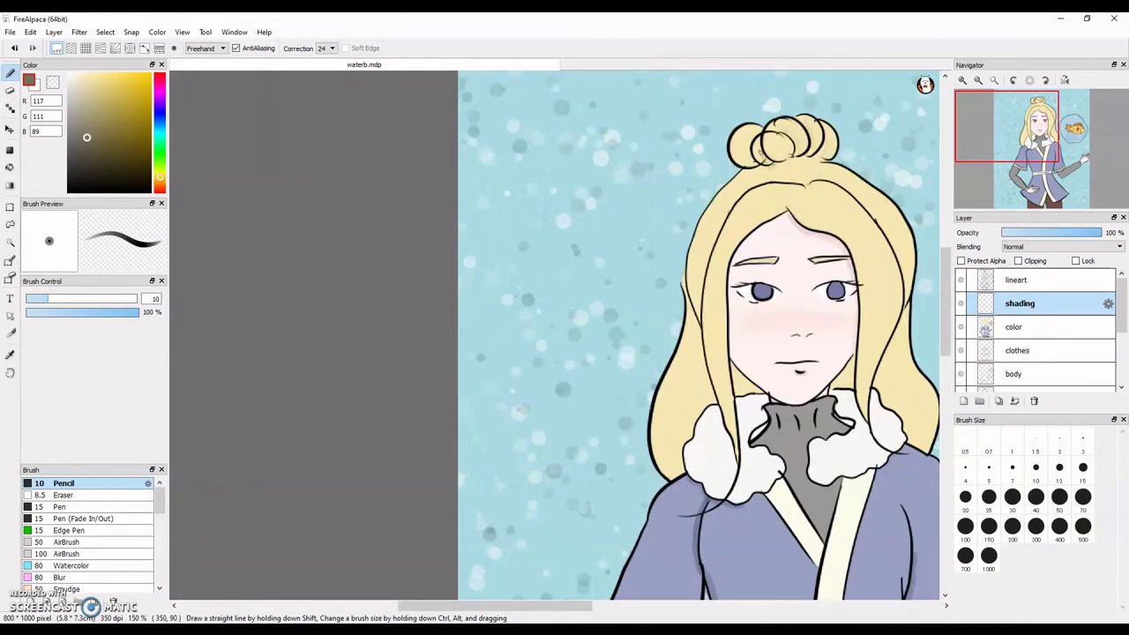
scroll(897, 289, down, 2)
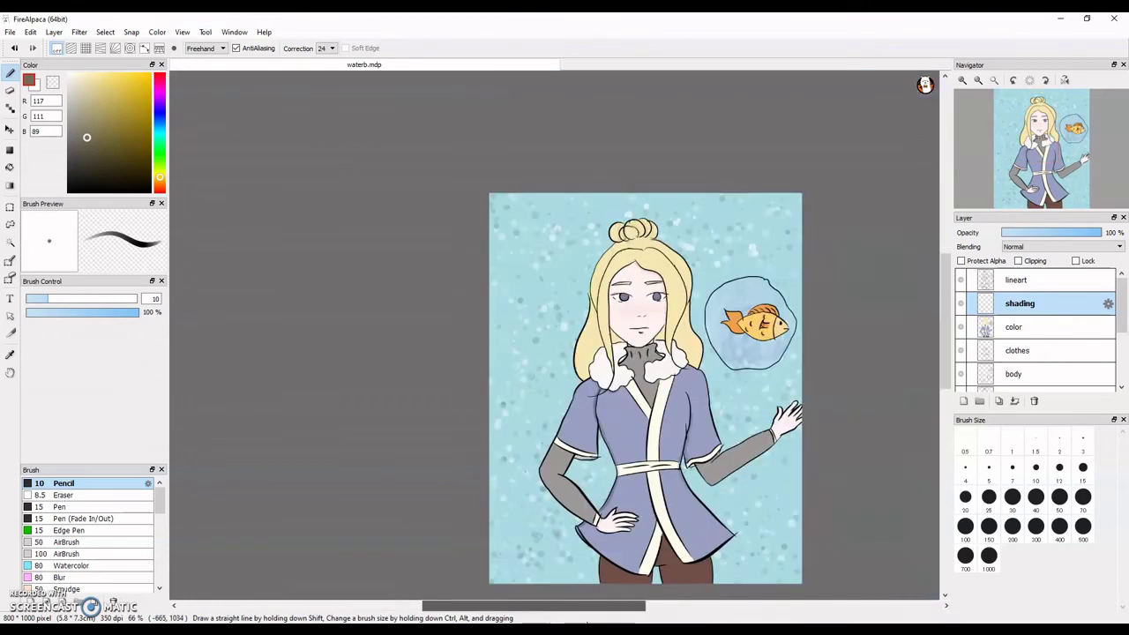
Shade the long hair strands framing the face with the dark olive colour
scroll(629, 217, up, 2)
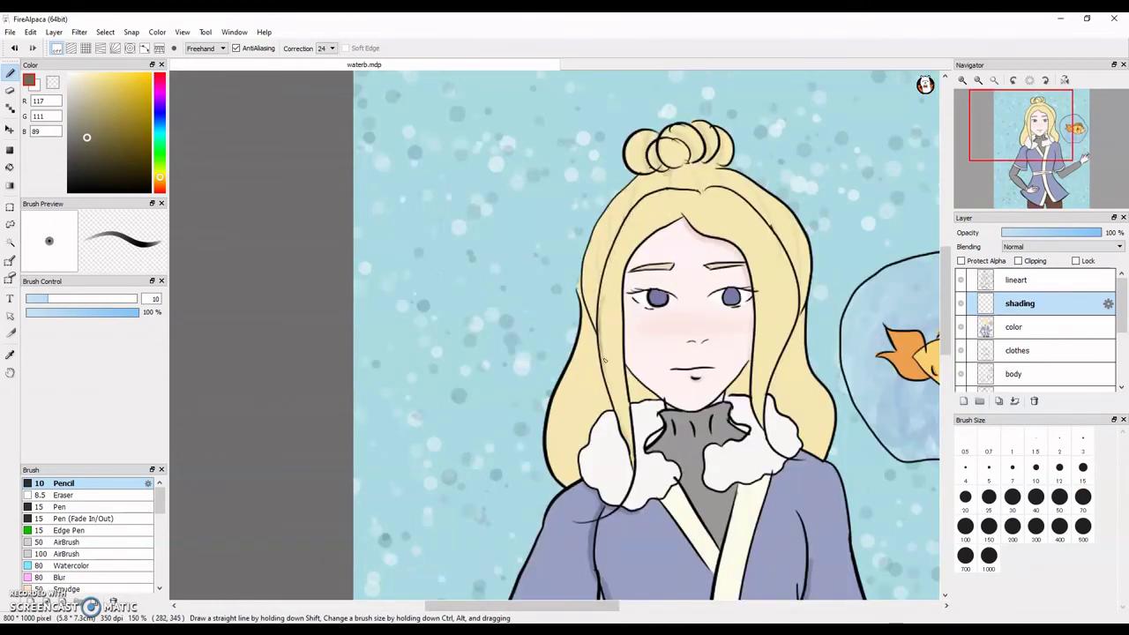
scroll(619, 180, down, 2)
scroll(703, 429, up, 3)
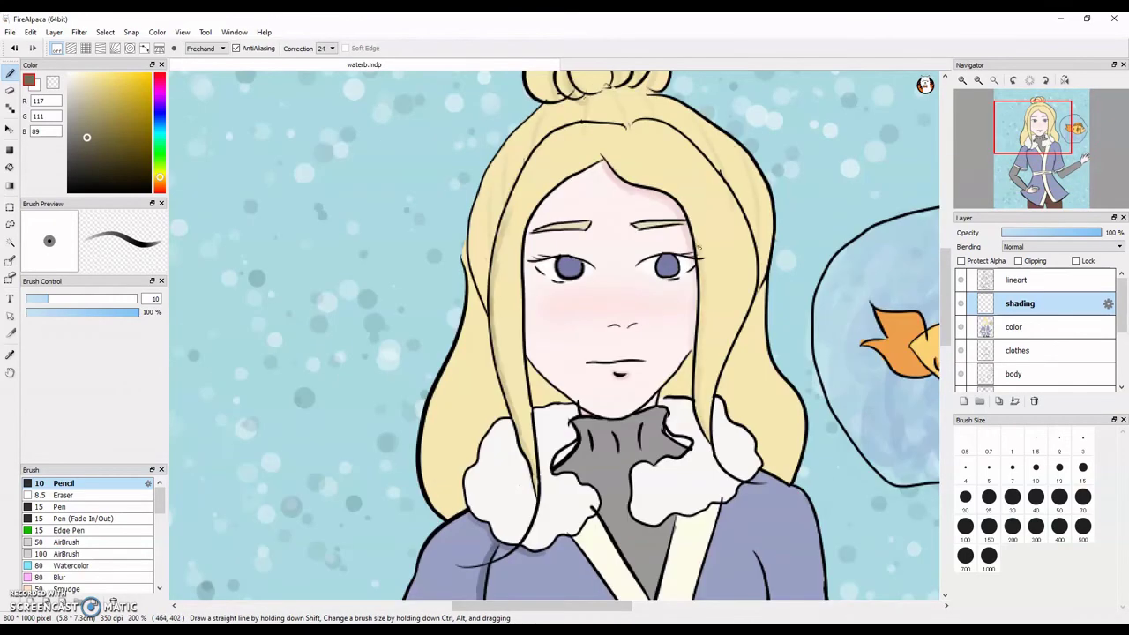
scroll(698, 250, down, 3)
scroll(697, 264, up, 3)
scroll(705, 394, down, 4)
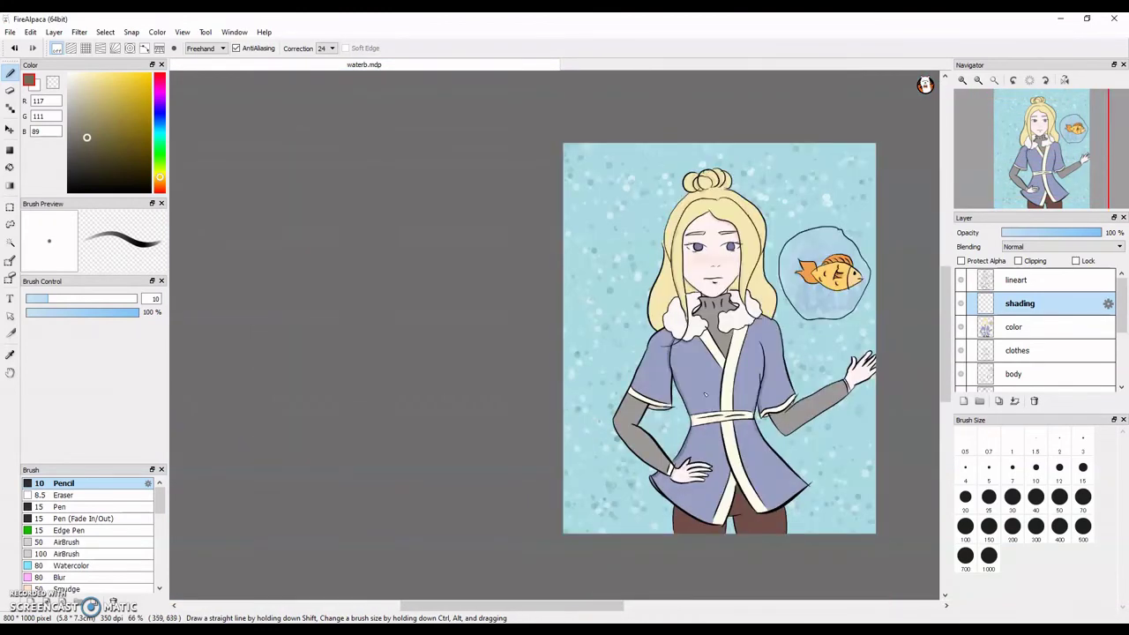
Choose a dark grey shade (RGB 68, 64, 60) and shade the grey shirt's V-shaped area between the coat lapels
right_click(734, 339)
scroll(734, 338, up, 4)
drag(717, 321, 702, 379)
key(ctrl+z)
drag(686, 432, 705, 352)
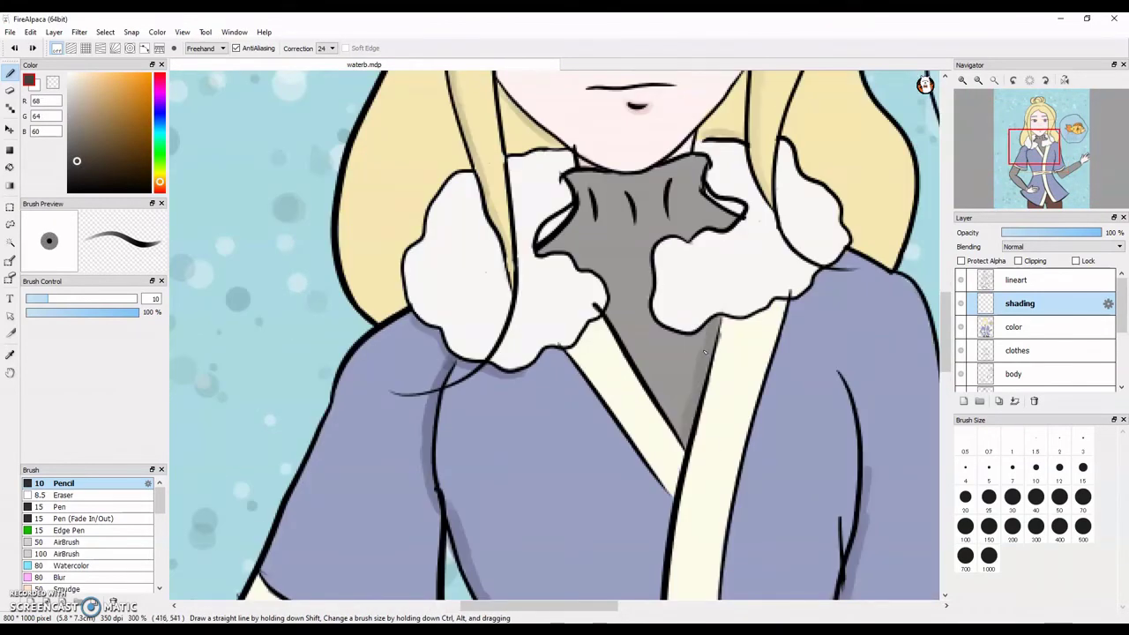
Add dark grey fold shading beside the crease lines of the turtleneck collar
drag(582, 188, 584, 216)
drag(602, 183, 614, 225)
drag(640, 188, 650, 223)
drag(677, 175, 672, 215)
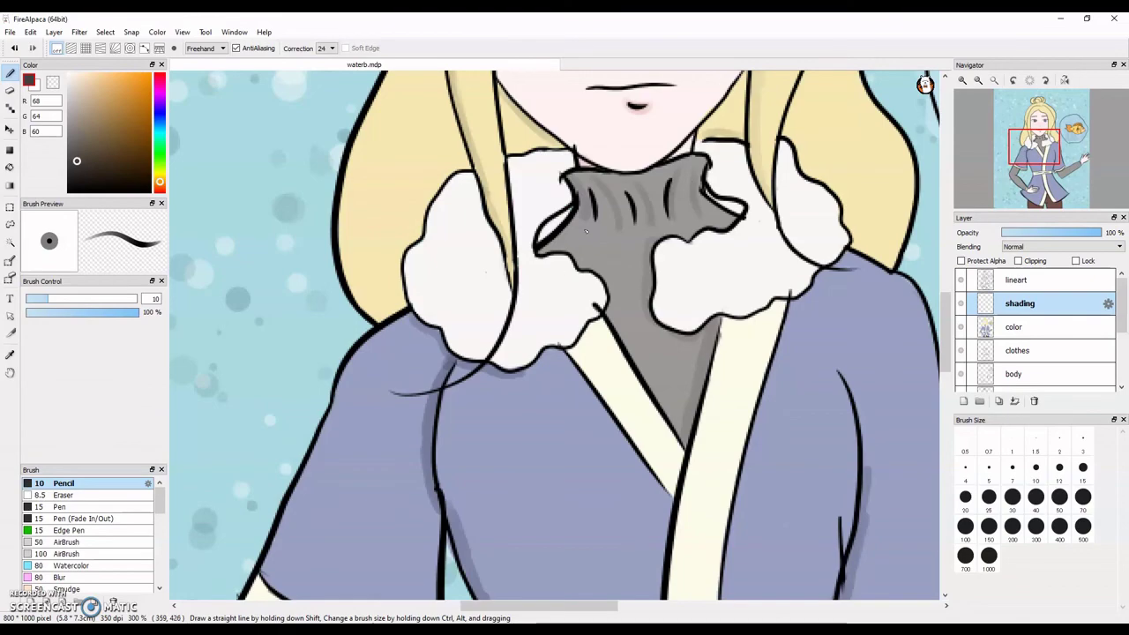
scroll(593, 326, down, 4)
Shade the grey sleeve of the bent arm in the same dark grey
scroll(665, 501, up, 5)
mouse_move(510, 216)
mouse_down()
mouse_move(441, 338)
mouse_move(497, 511)
mouse_up()
scroll(497, 511, down, 4)
scroll(780, 467, up, 4)
mouse_move(710, 389)
mouse_down()
mouse_move(572, 445)
mouse_move(735, 377)
mouse_up()
scroll(732, 377, down, 4)
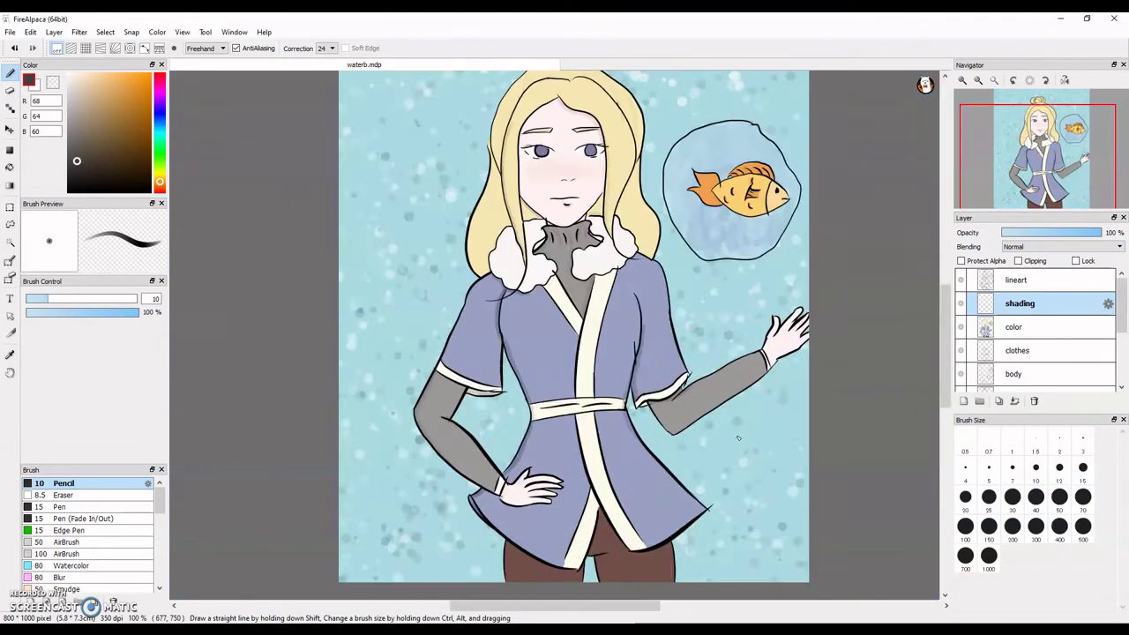
Shade the elbow and underside of the outstretched arm's grey sleeve in dark grey
scroll(703, 397, up, 5)
drag(651, 392, 730, 522)
scroll(730, 522, down, 4)
scroll(705, 415, up, 2)
drag(708, 443, 766, 414)
scroll(763, 417, down, 4)
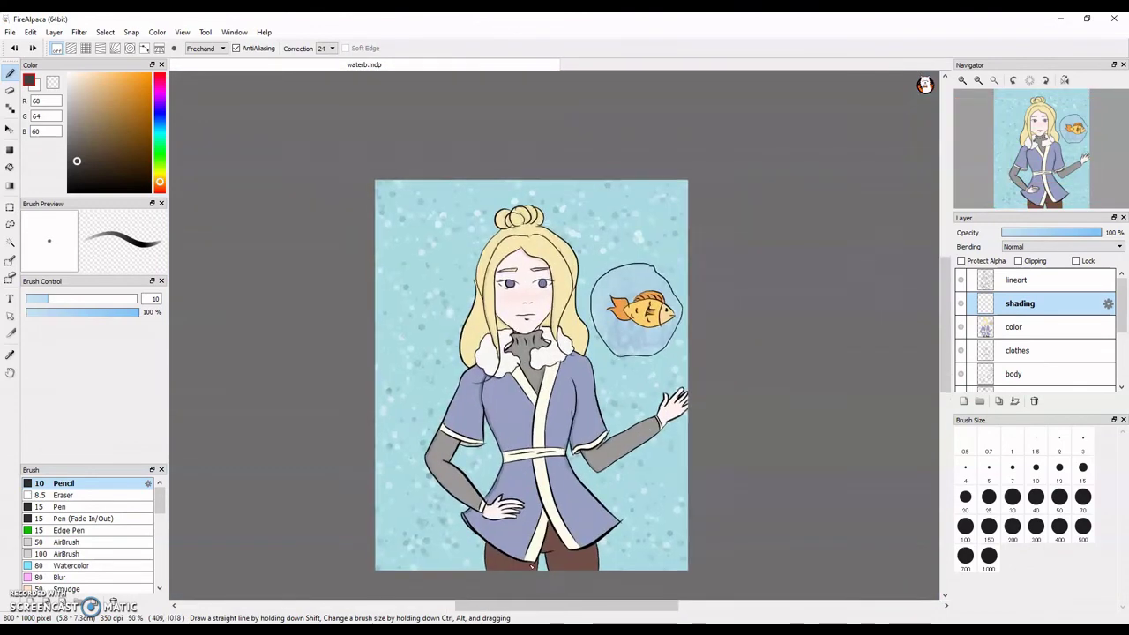
Choose a dark blue shade (RGB 58, 62, 81) and shade the coat just below the belt
scroll(532, 493, up, 2)
right_click(535, 335)
scroll(603, 340, up, 2)
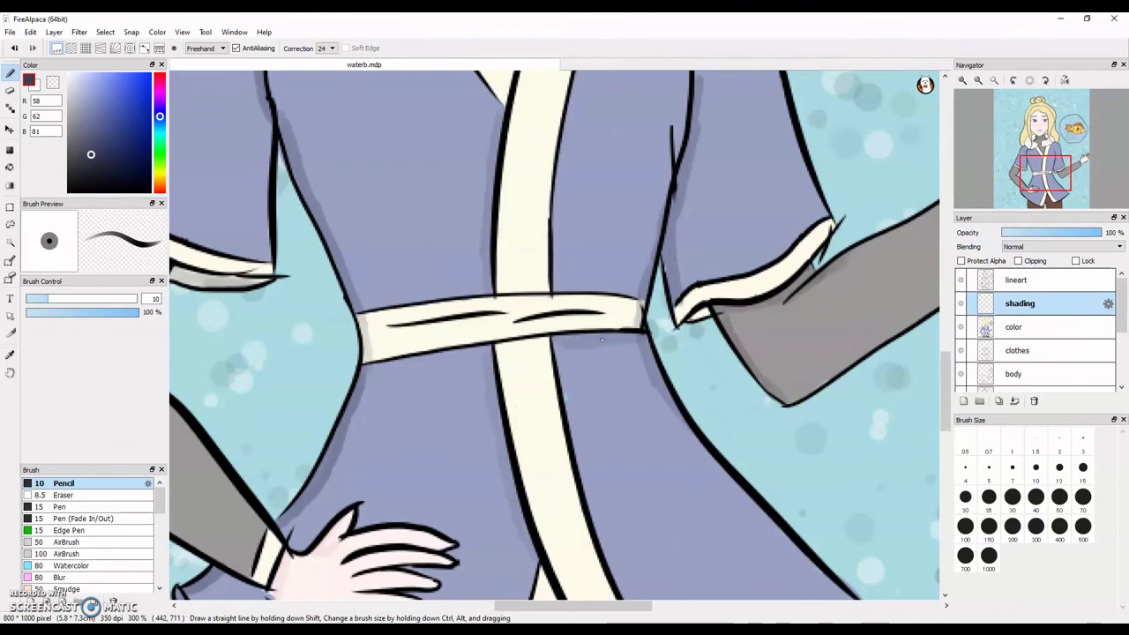
scroll(549, 341, down, 3)
Choose a dark brown shade (RGB 56, 37, 33) and shade the brown trousers below the coat hem
scroll(479, 485, up, 3)
alt+click(479, 485)
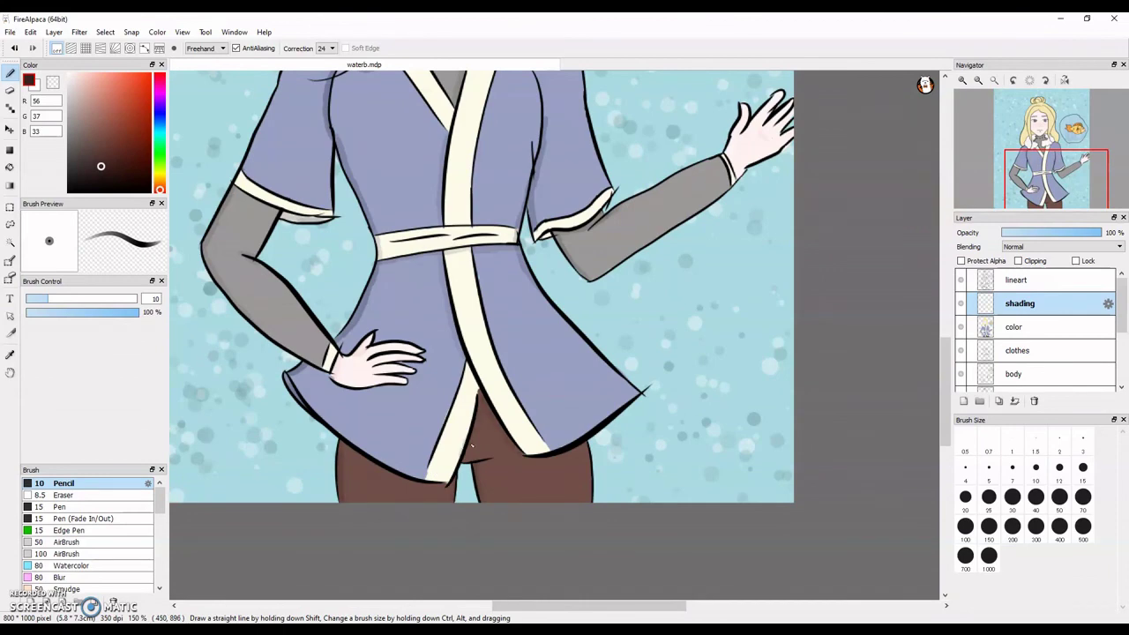
scroll(417, 474, down, 3)
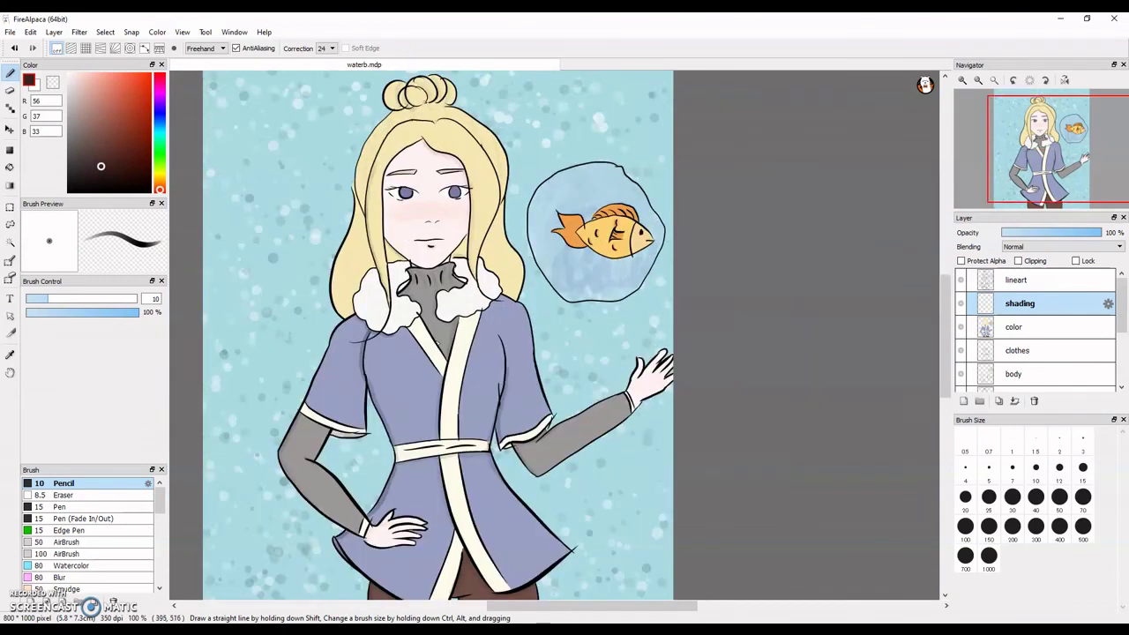